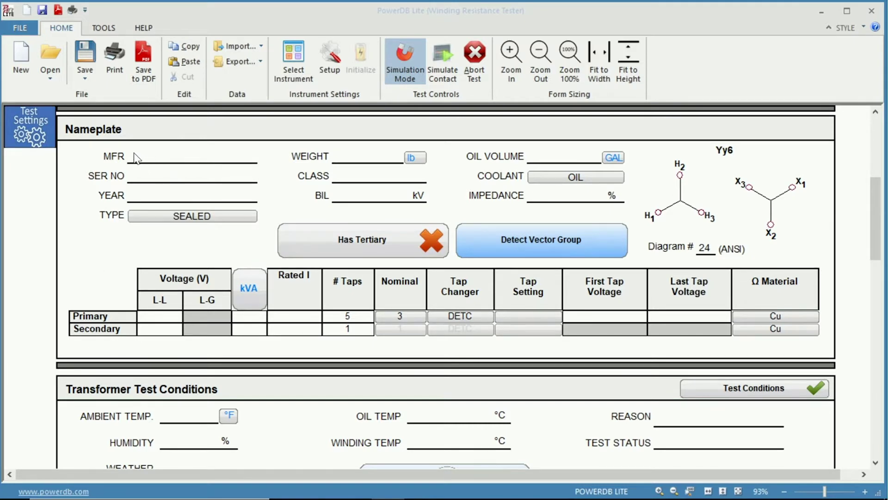
- Leave the manufacturer blank, keeping tank type SEALED and coolant OIL
click(188, 158)
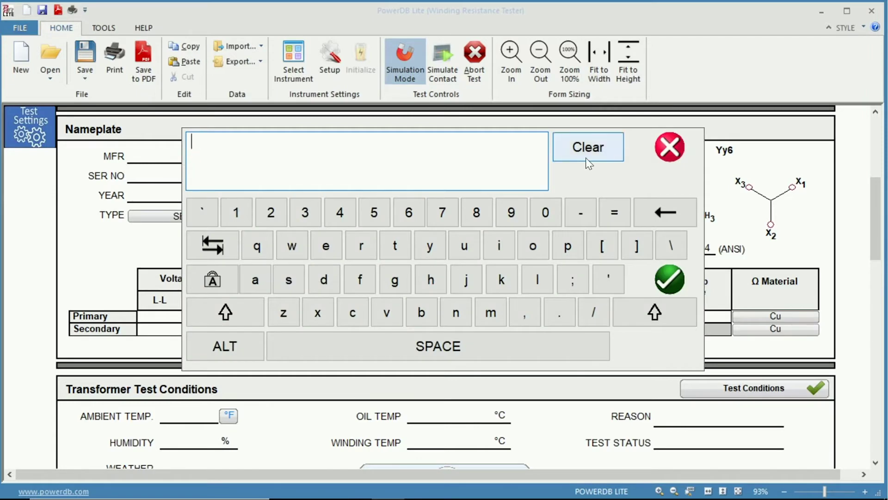
click(670, 147)
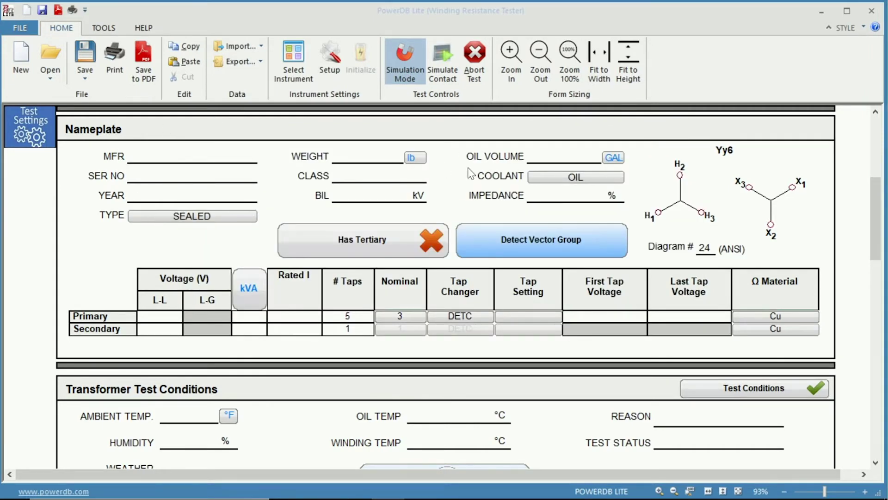
click(188, 219)
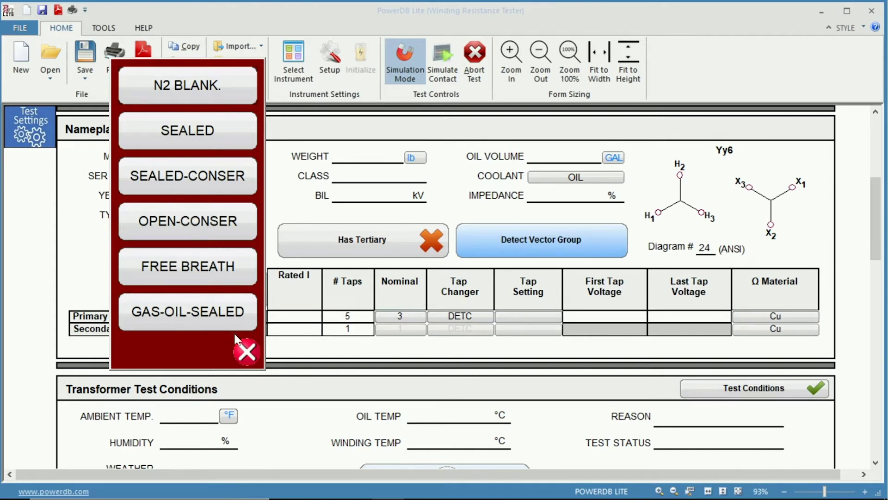
click(248, 354)
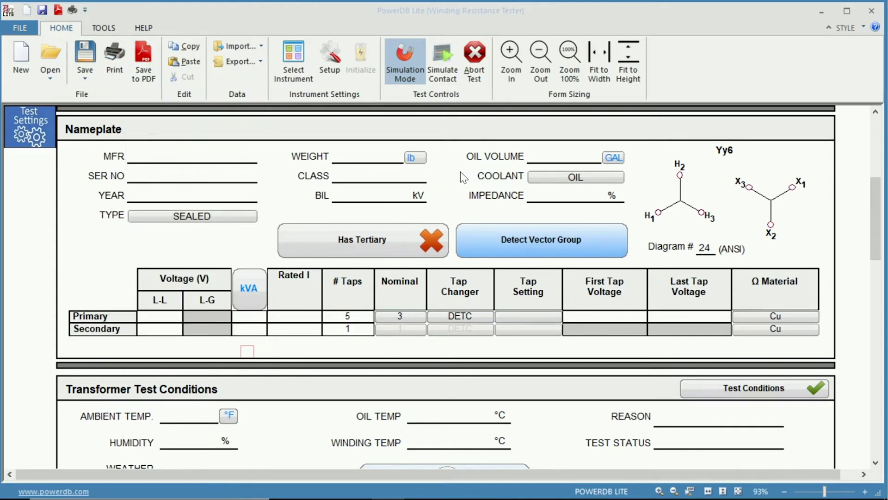
click(559, 178)
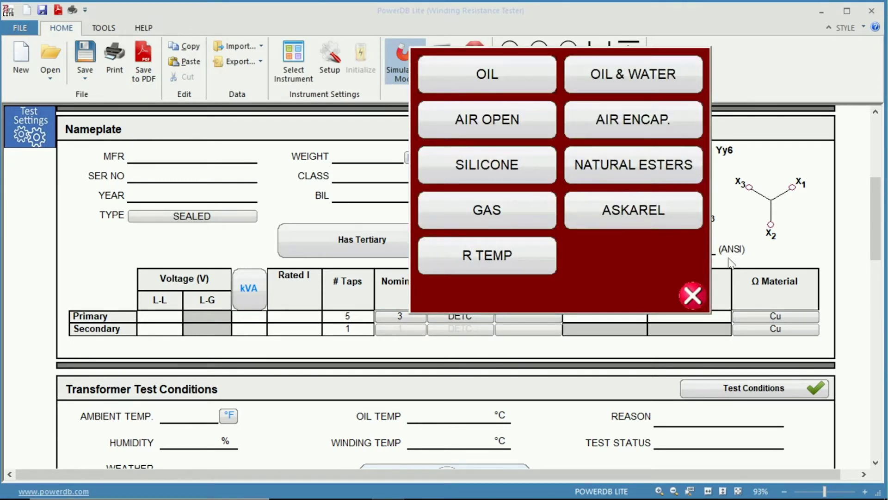
click(694, 297)
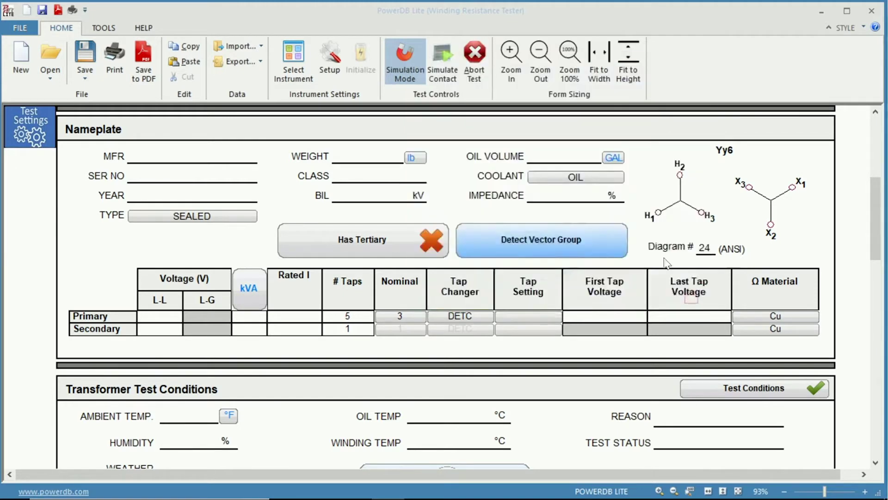
- Leave the cooling class empty and bring up the kg/lb/tn weight unit choices
click(367, 181)
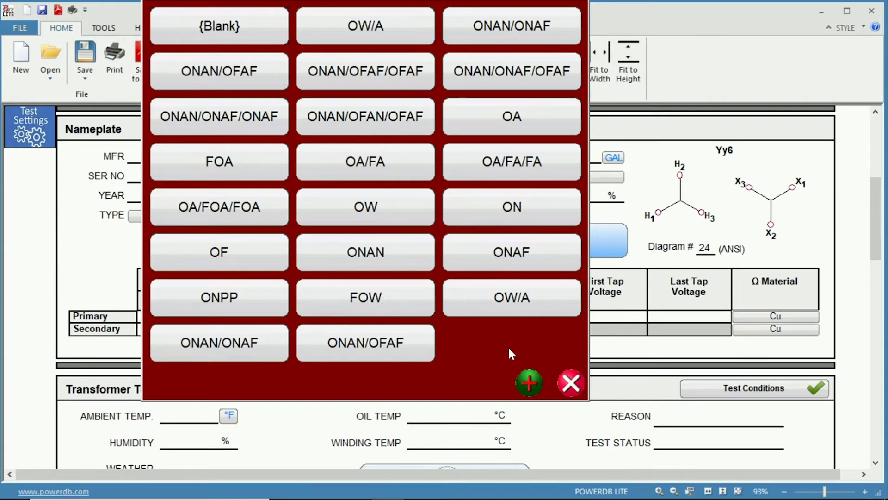
click(529, 382)
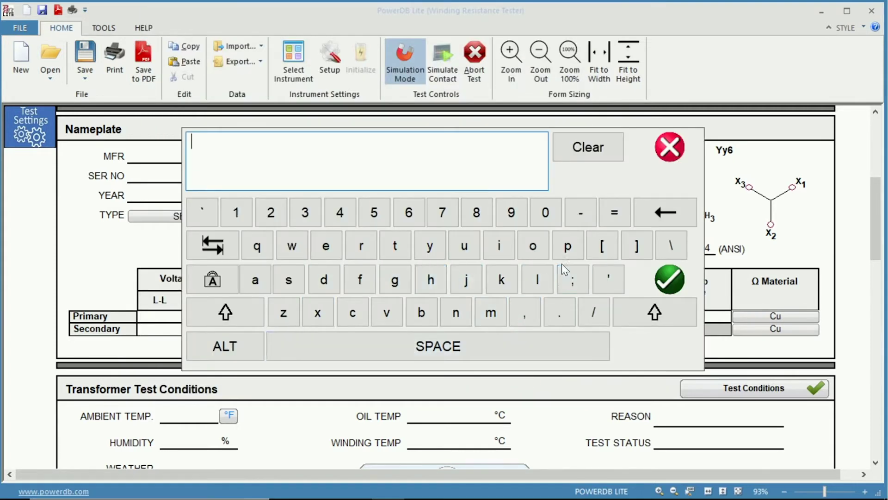
click(668, 279)
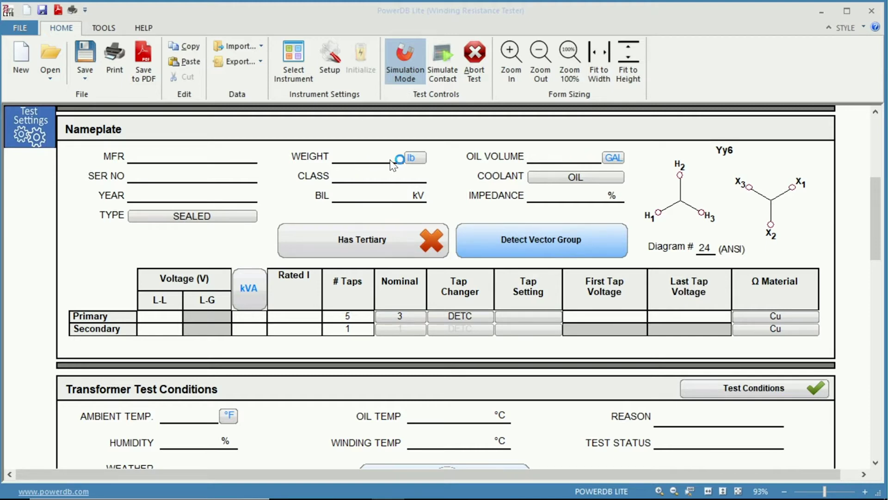
click(415, 158)
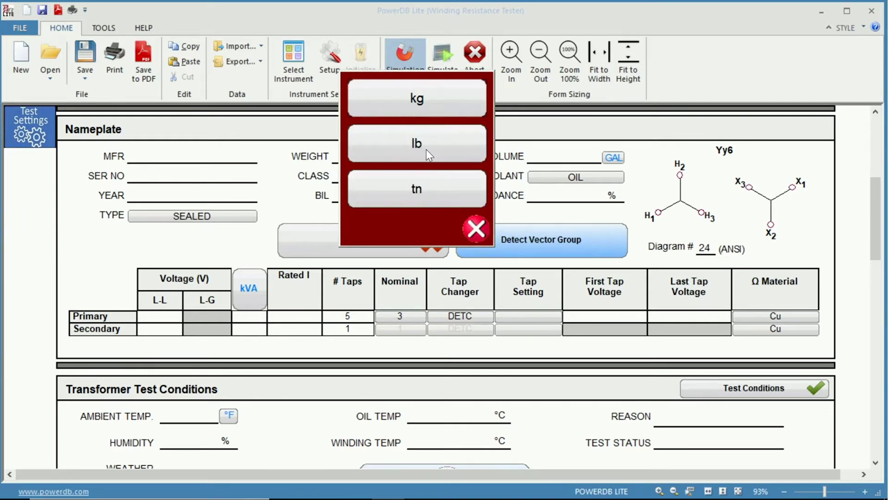
- Keep weight in lb and oil volume in GAL, then bring up the high-voltage winding choices
click(477, 229)
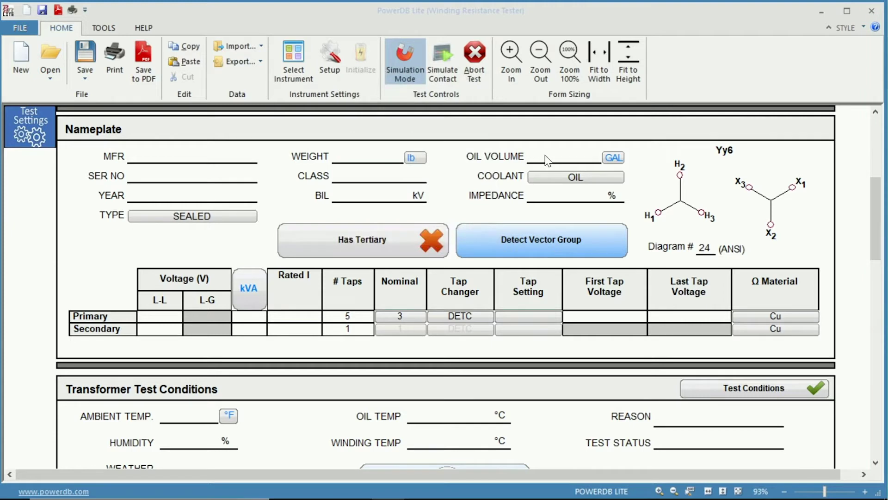
click(612, 160)
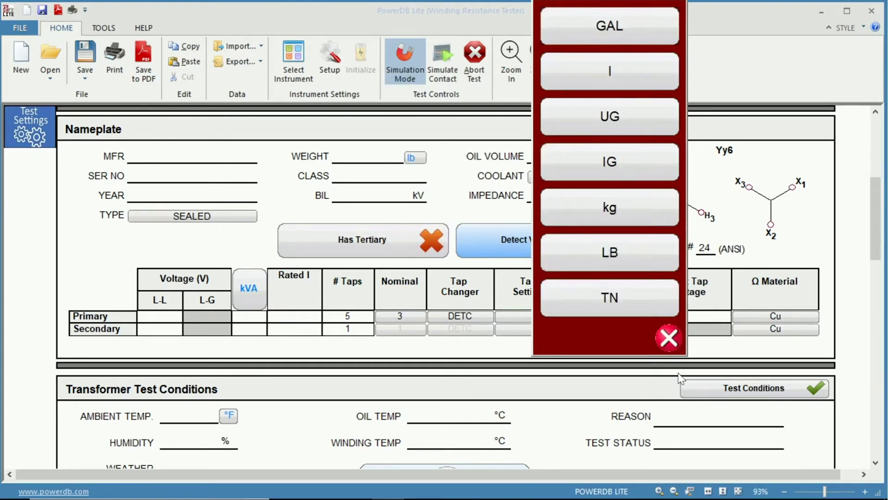
click(669, 338)
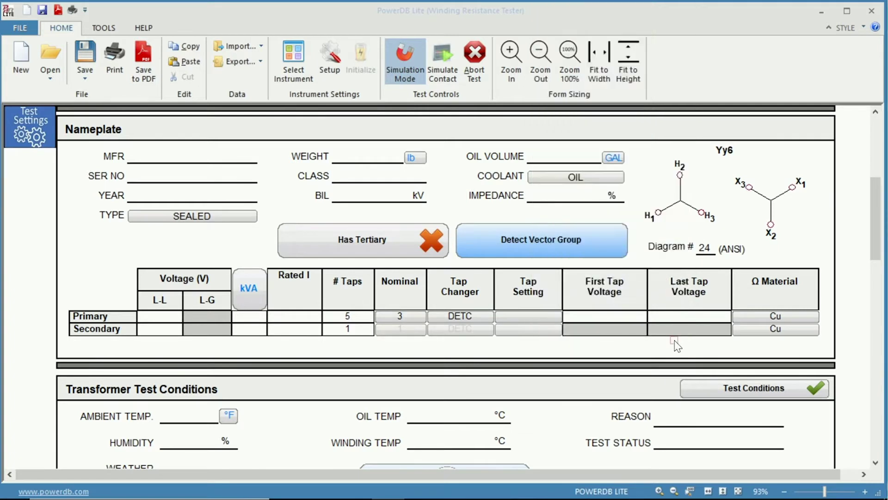
click(683, 206)
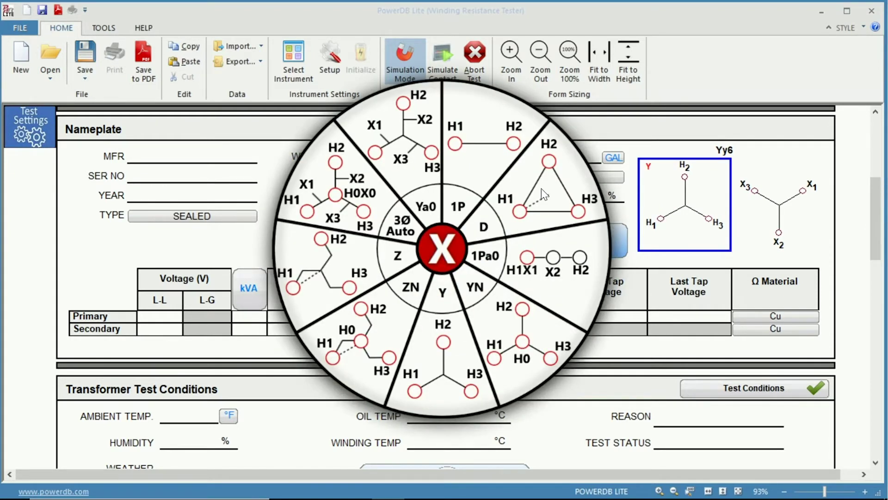
- Make the primary winding delta and the secondary wye with y1 shift, giving Dy1
click(544, 200)
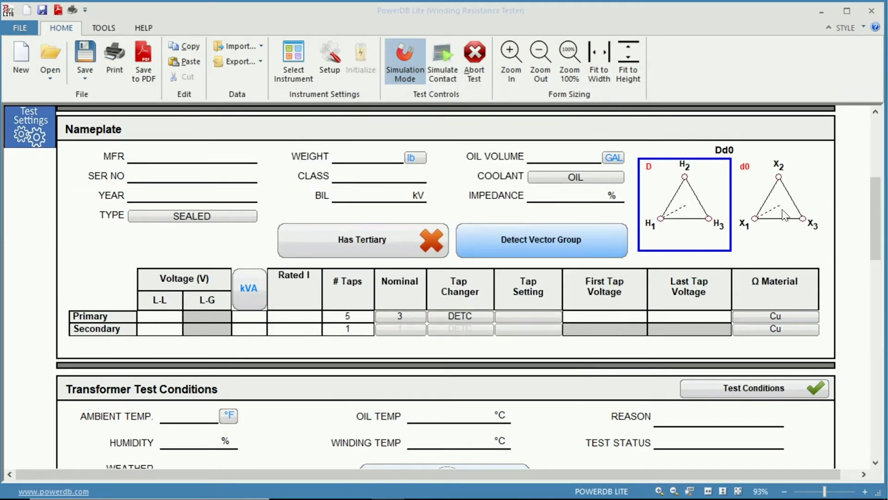
click(783, 214)
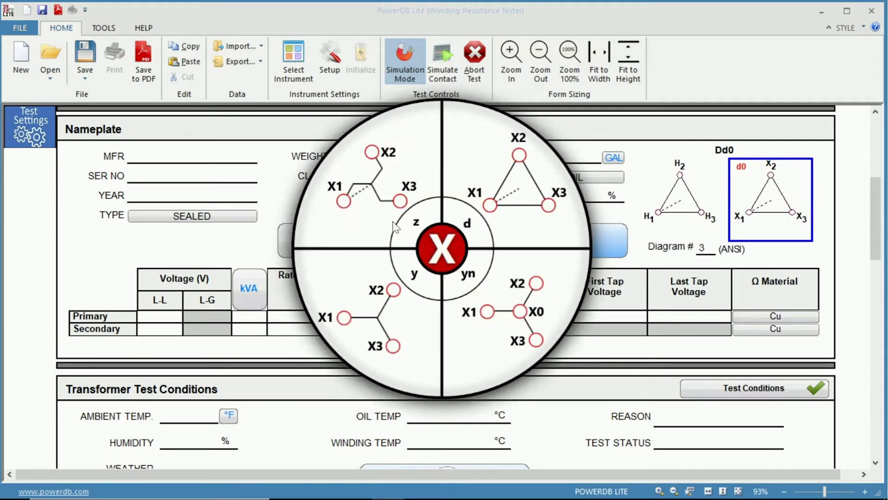
click(377, 321)
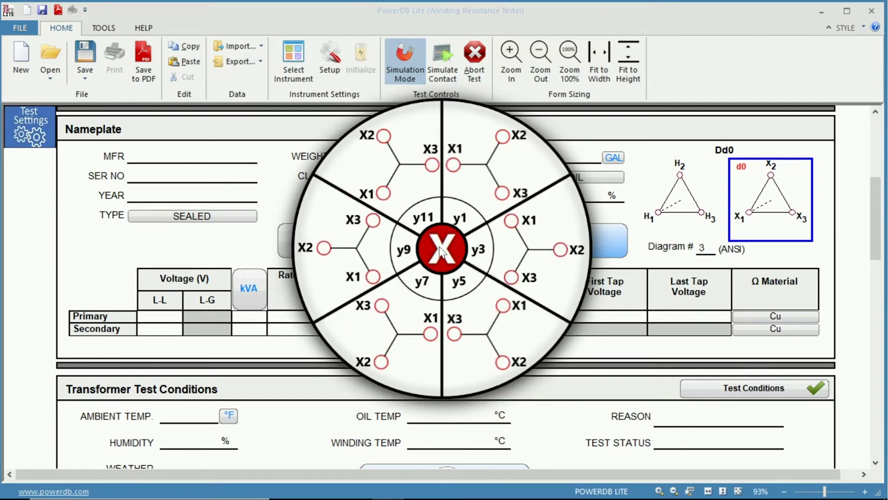
click(489, 179)
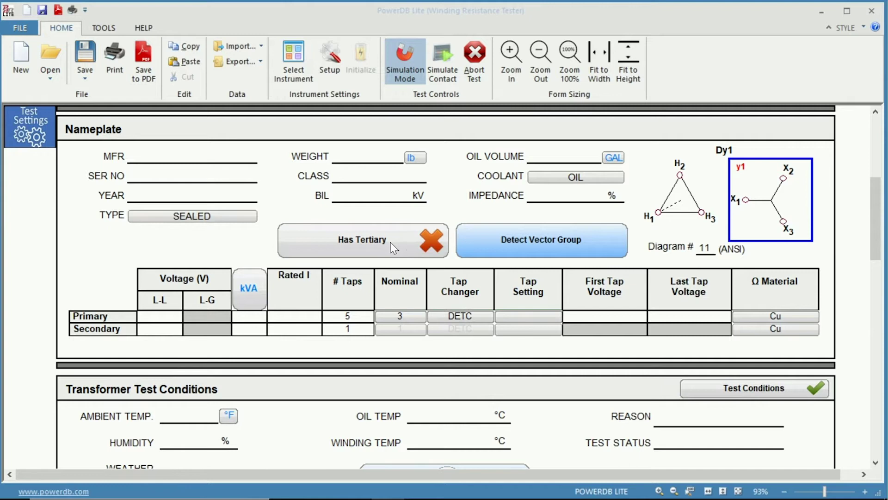
click(376, 244)
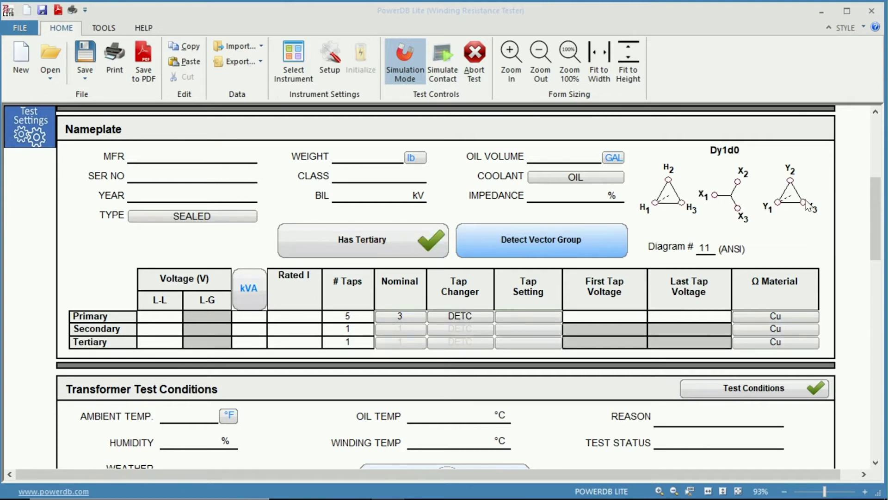
click(799, 198)
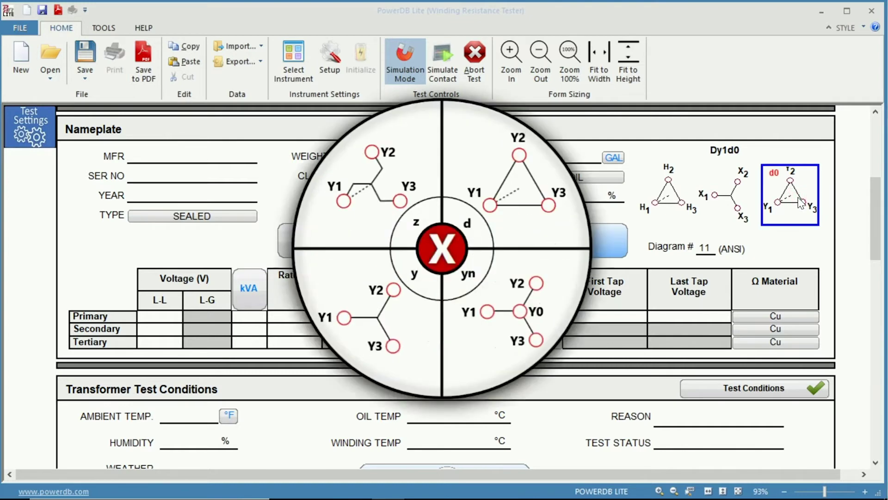
click(437, 255)
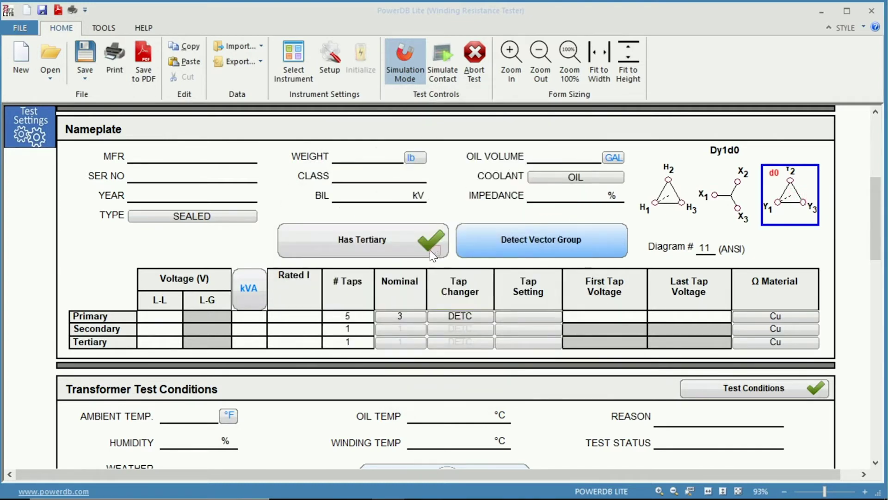
click(404, 244)
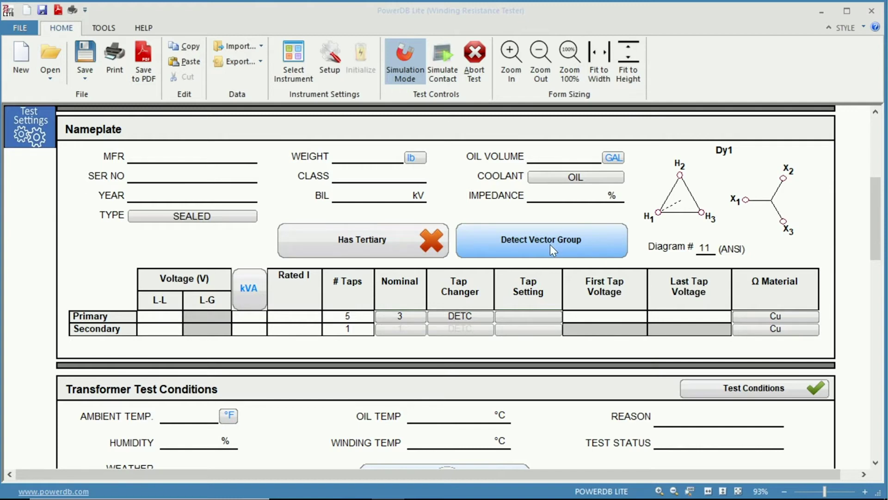
click(160, 319)
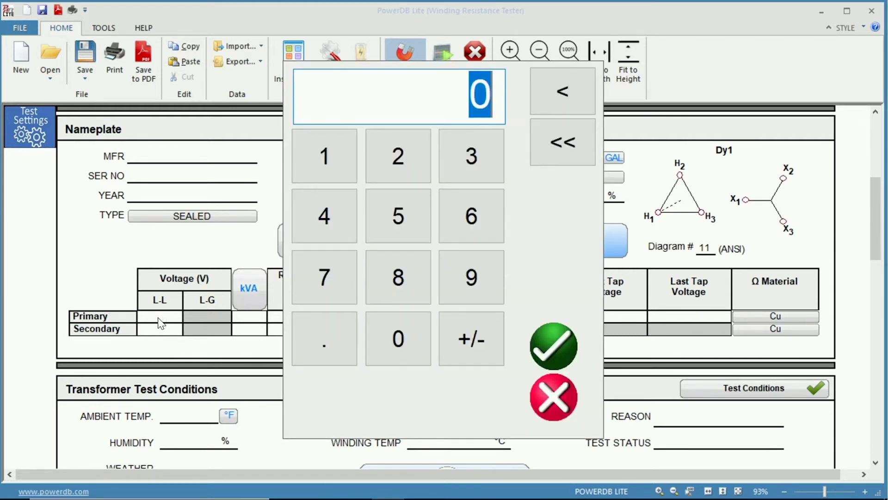
- Enter 12,000 V primary and 480 V secondary line-to-line voltages
text(12000)
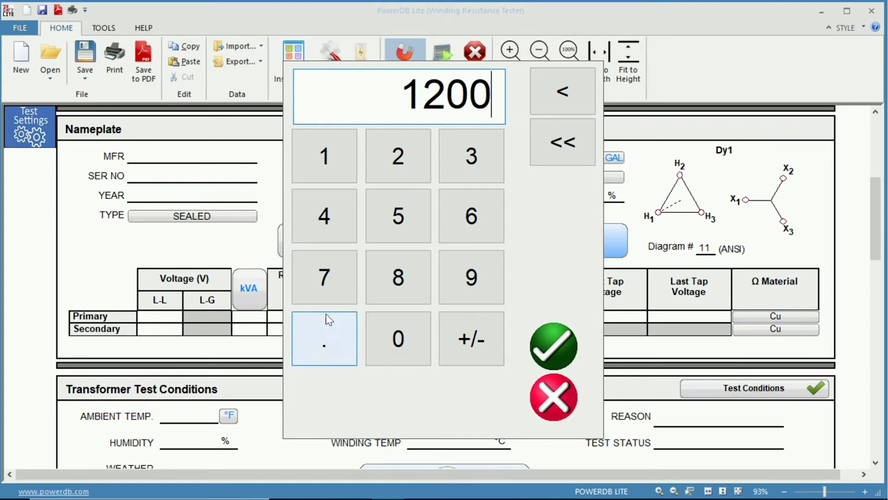
click(562, 343)
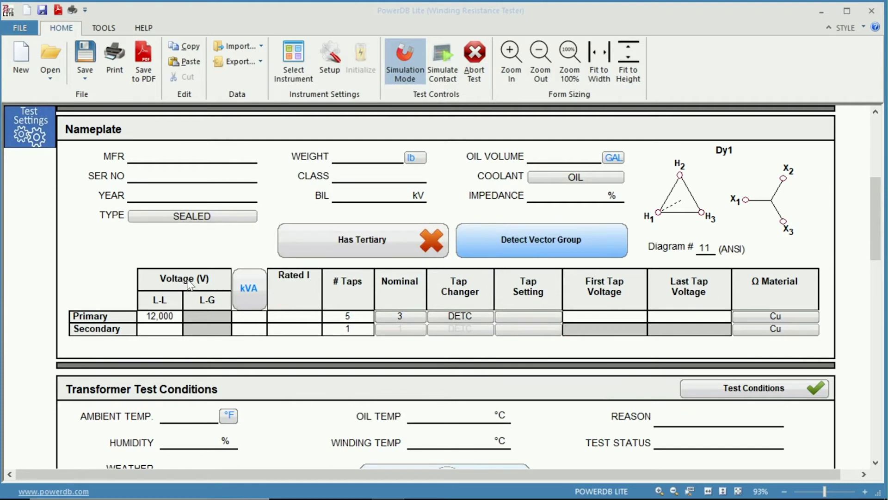
click(167, 331)
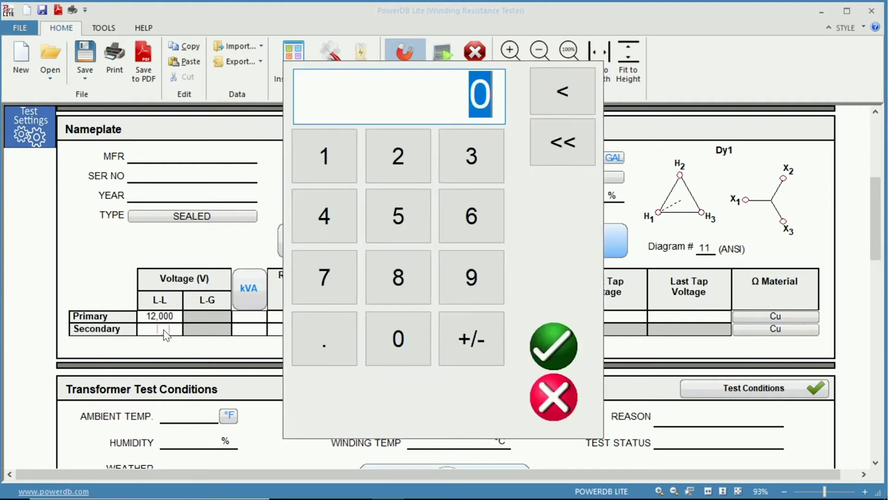
text(480)
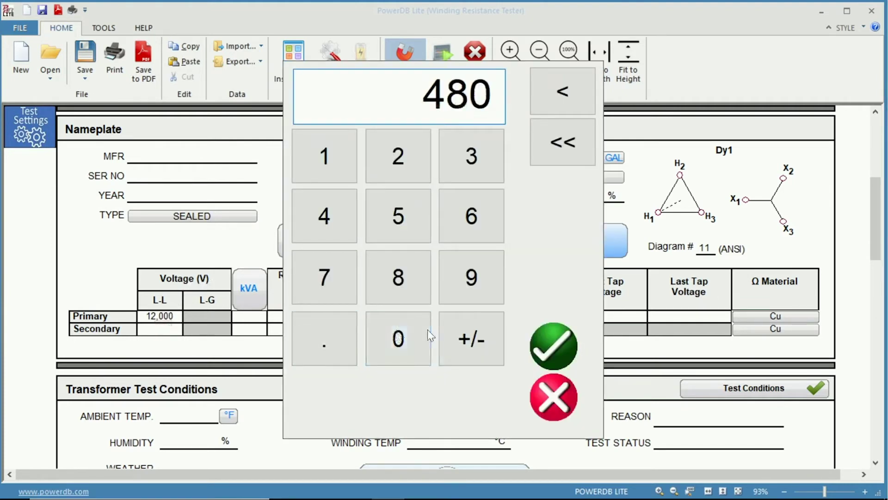
click(538, 358)
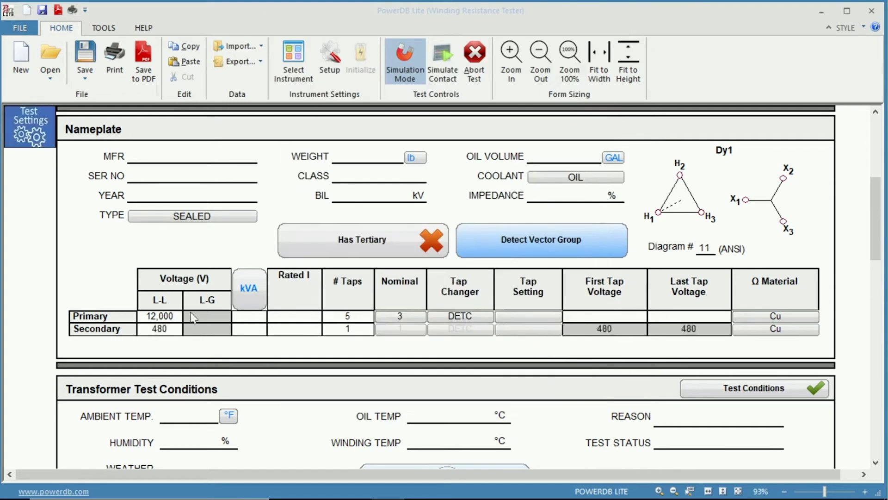
- Enter a power rating of 1000 kVA
click(251, 295)
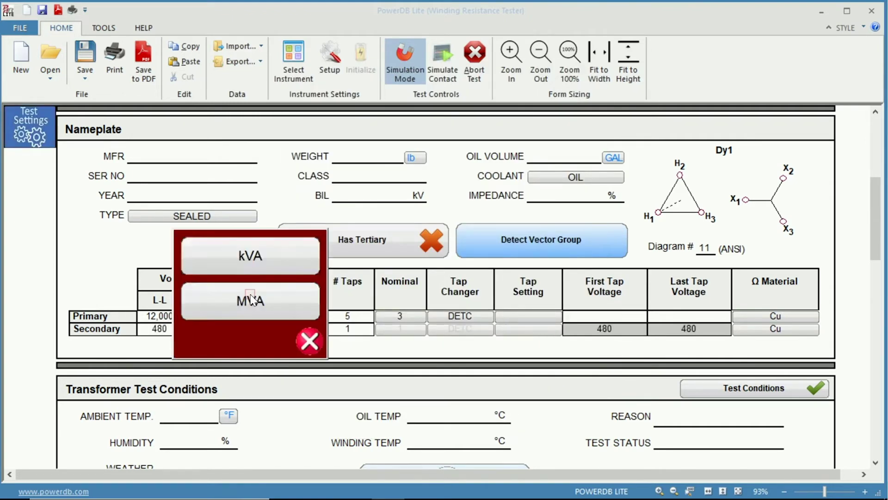
click(309, 341)
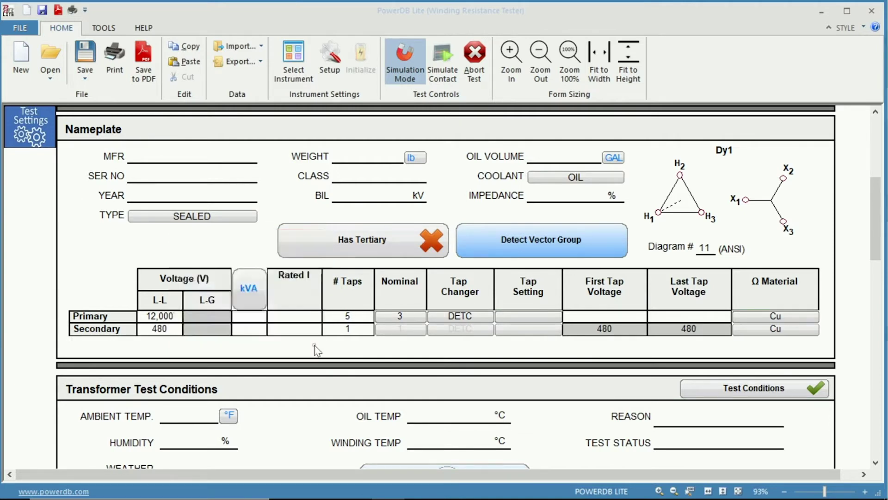
click(248, 319)
text(1000)
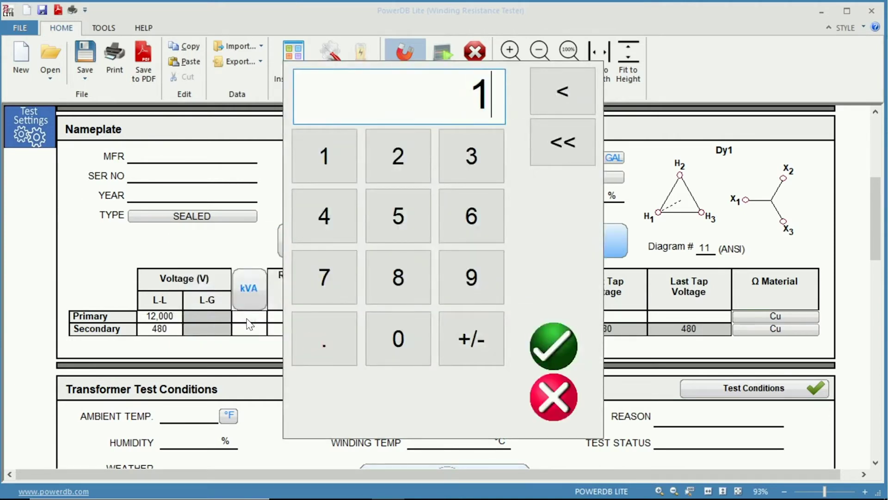
click(553, 346)
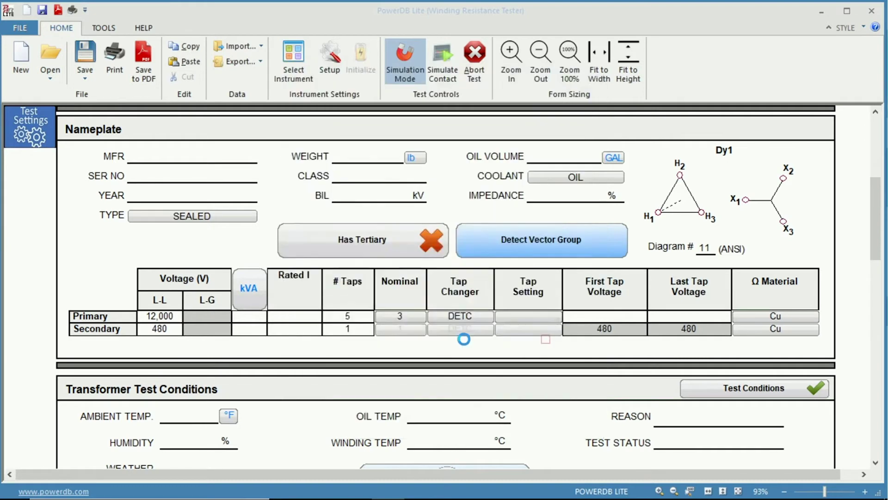
- Switch the power rating unit to MVA and set primary and secondary to 1 MVA
click(251, 297)
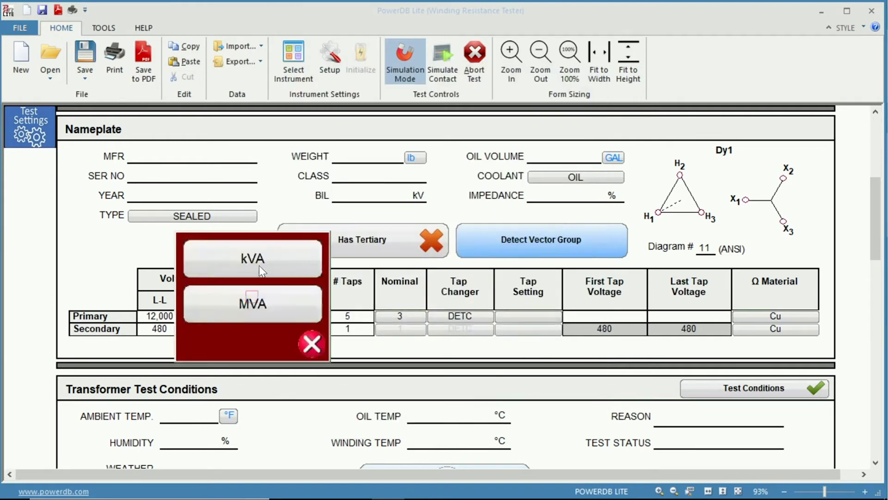
click(263, 301)
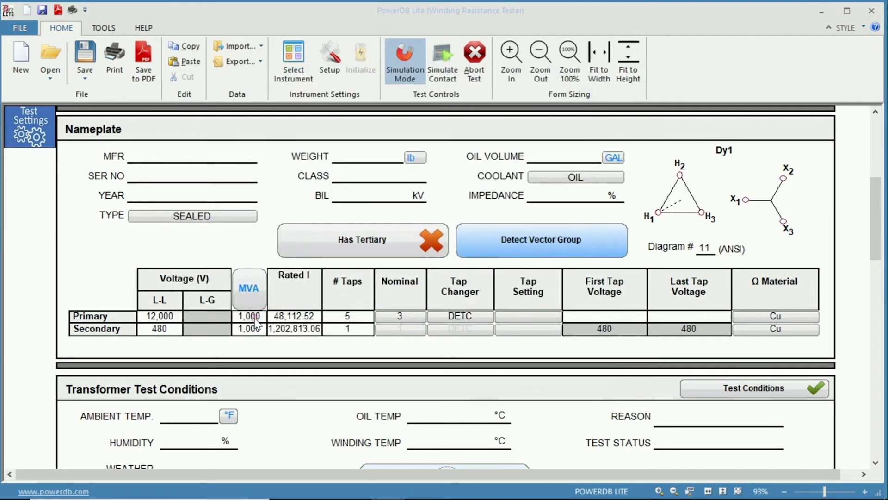
click(255, 319)
text(1)
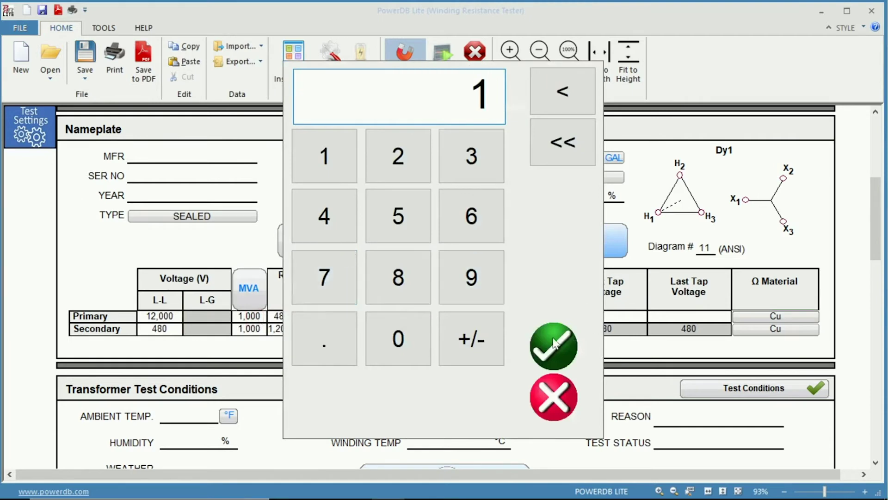
click(553, 342)
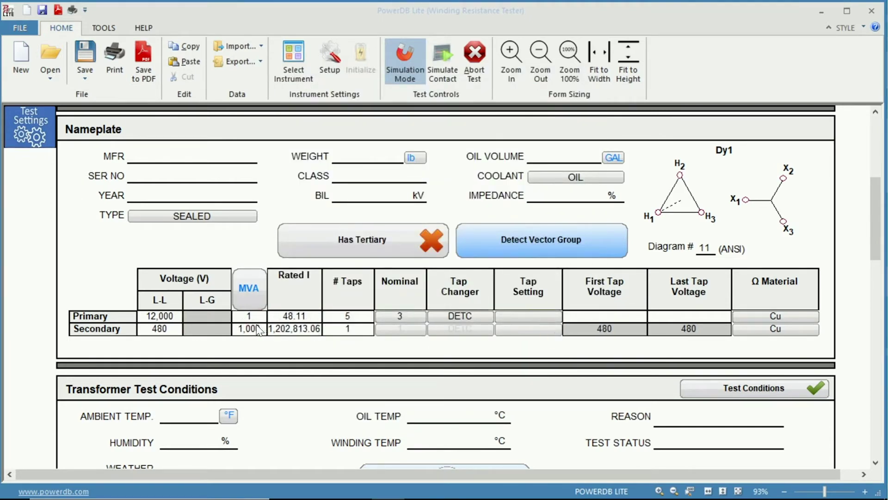
click(259, 329)
text(1)
click(542, 355)
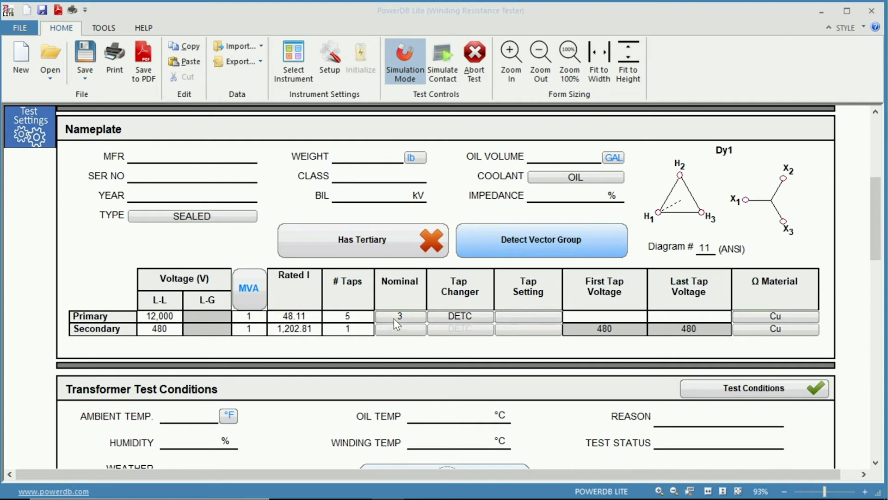
- Give the secondary winding 33 taps with an OLTC tap changer
click(350, 334)
text(3)
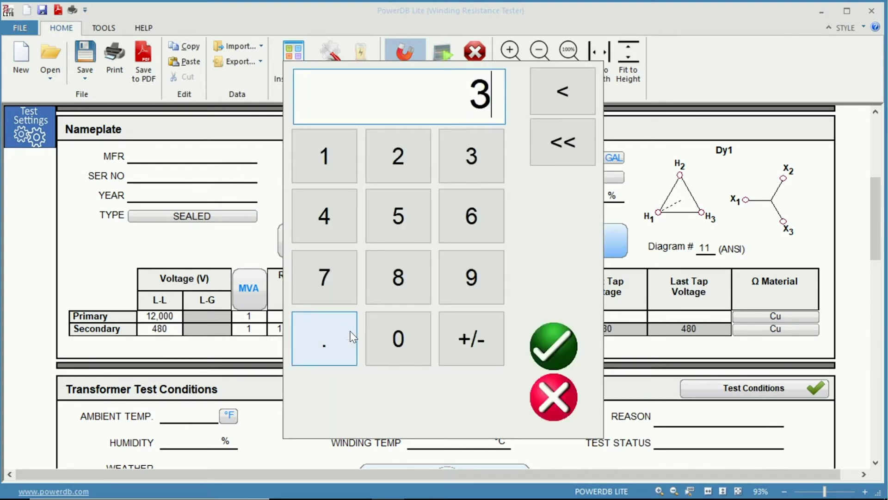
text(3)
click(549, 346)
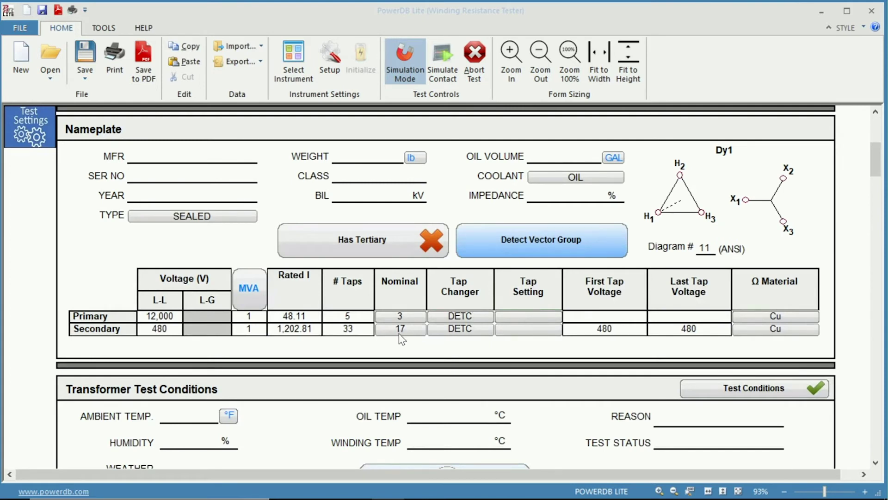
click(454, 329)
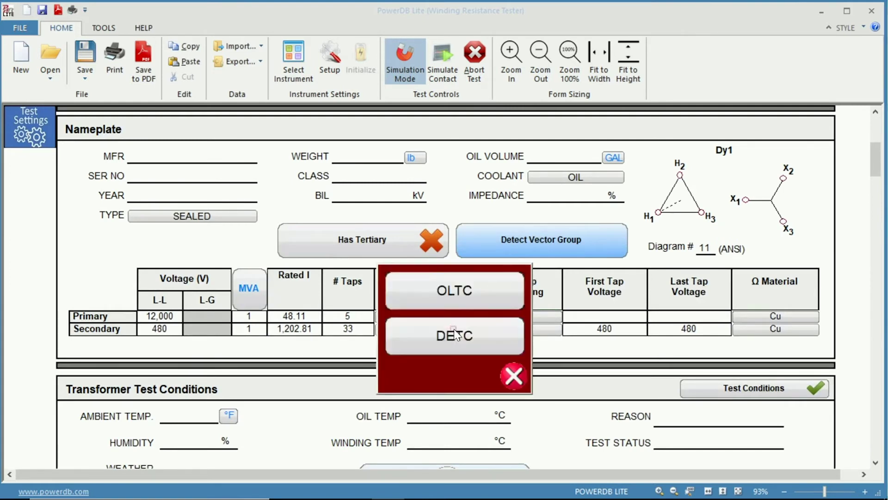
click(452, 303)
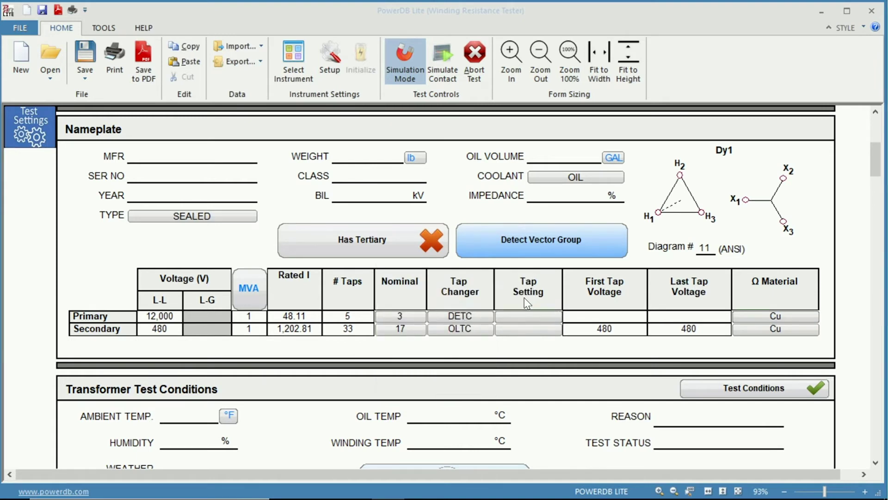
- Review the turns ratio table showing 12,000/480 rows at 43.301 Calc TTR
scroll(526, 302, down, 3)
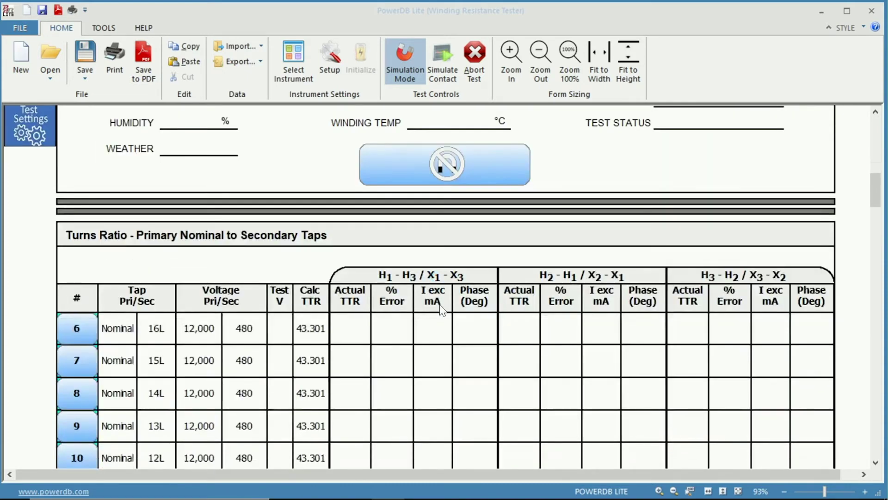
scroll(452, 316, up, 3)
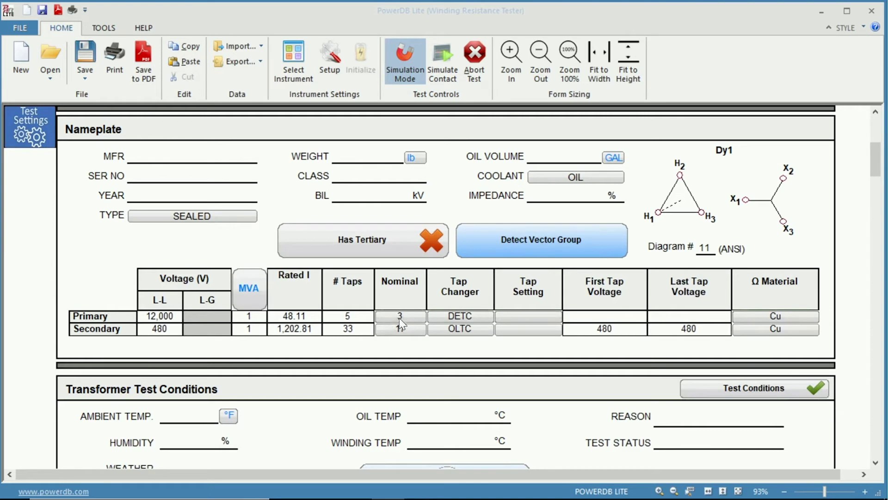
scroll(358, 337, down, 3)
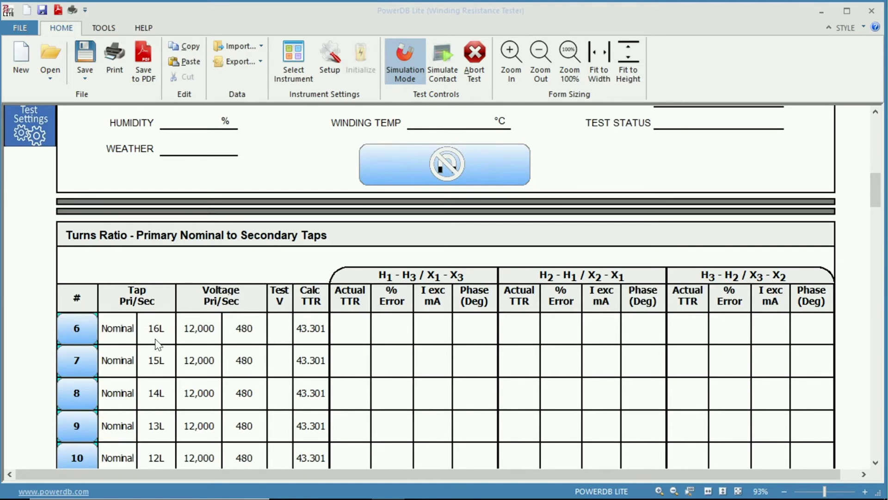
scroll(156, 343, down, 5)
- Set the primary tap setting to 1 and check its effect on the turns ratio table
scroll(157, 344, down, 3)
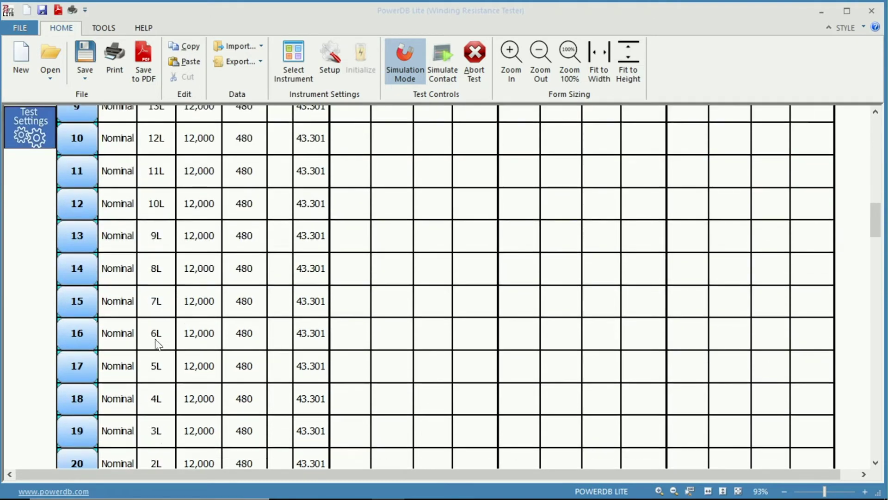
scroll(156, 344, up, 8)
scroll(157, 345, up, 5)
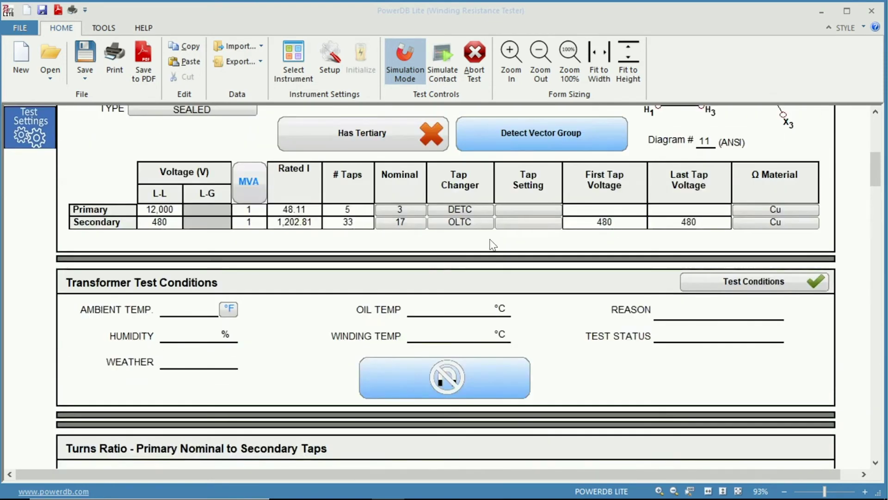
click(528, 210)
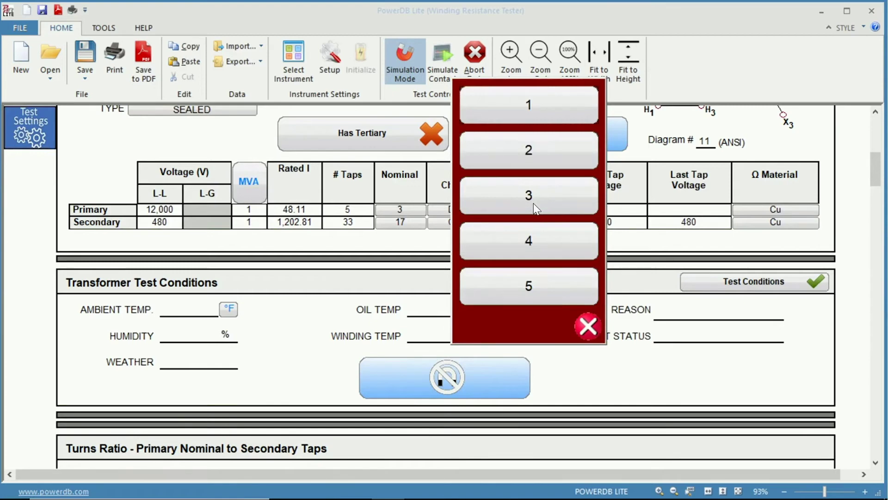
click(535, 119)
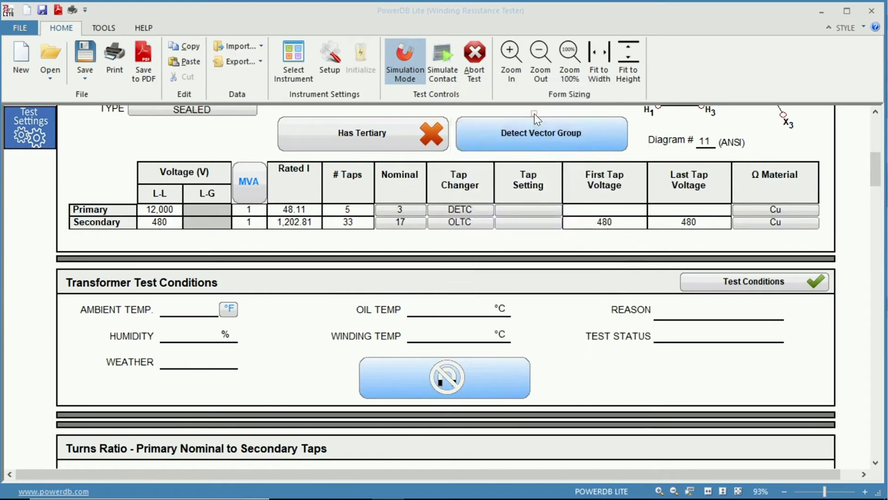
scroll(218, 287, down, 5)
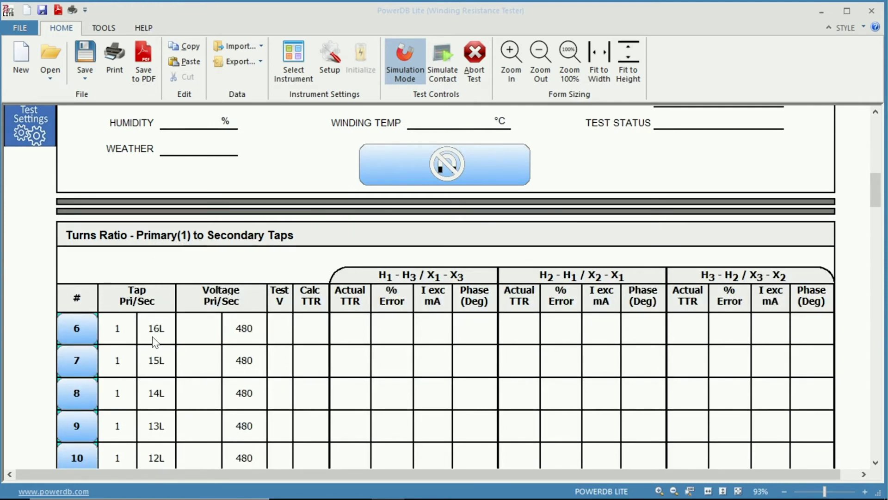
scroll(155, 340, down, 5)
scroll(155, 343, up, 12)
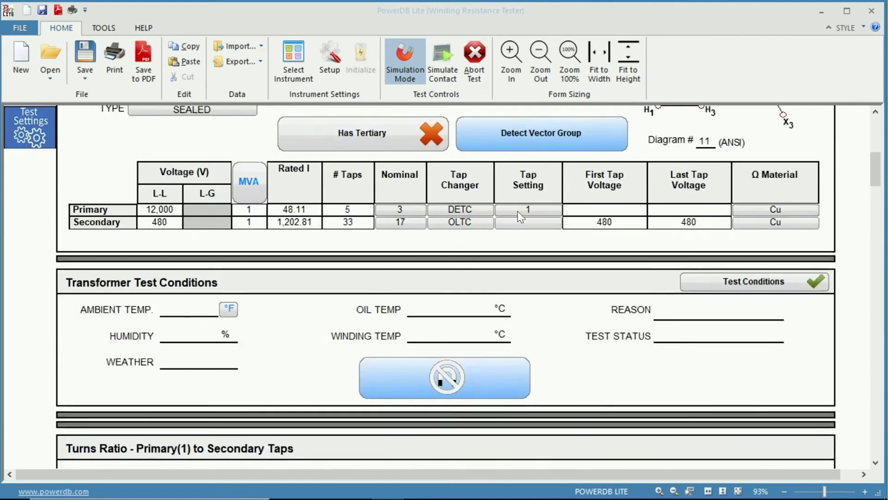
- Change the primary tap setting to 3
click(518, 211)
click(532, 199)
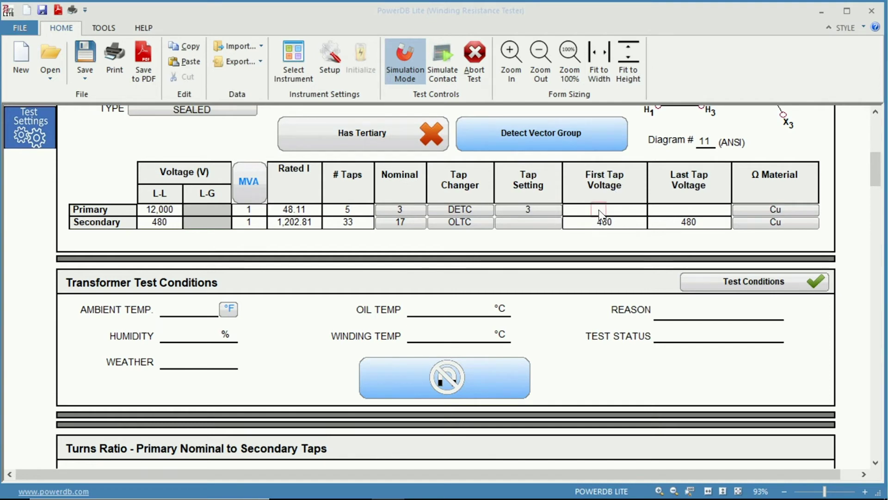
click(599, 210)
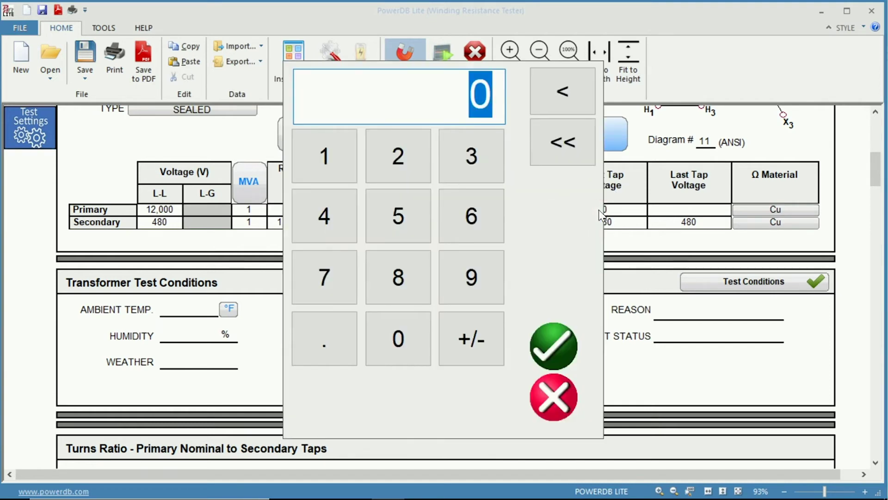
- Set the primary tap voltages from 11,000 V first to 13,000 V last
text(11000)
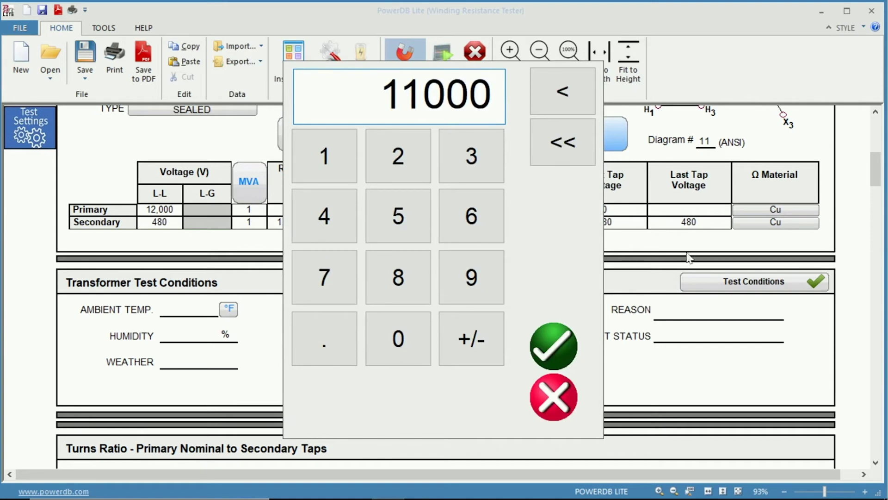
click(567, 346)
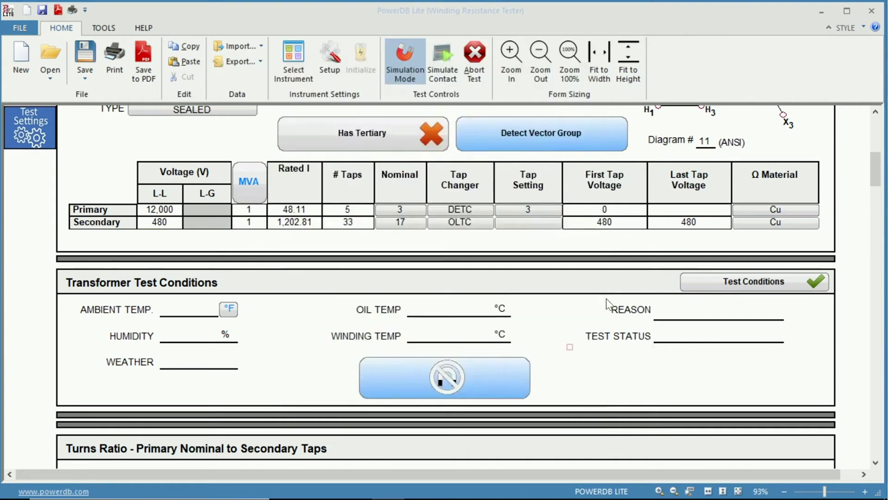
click(693, 211)
text(1300)
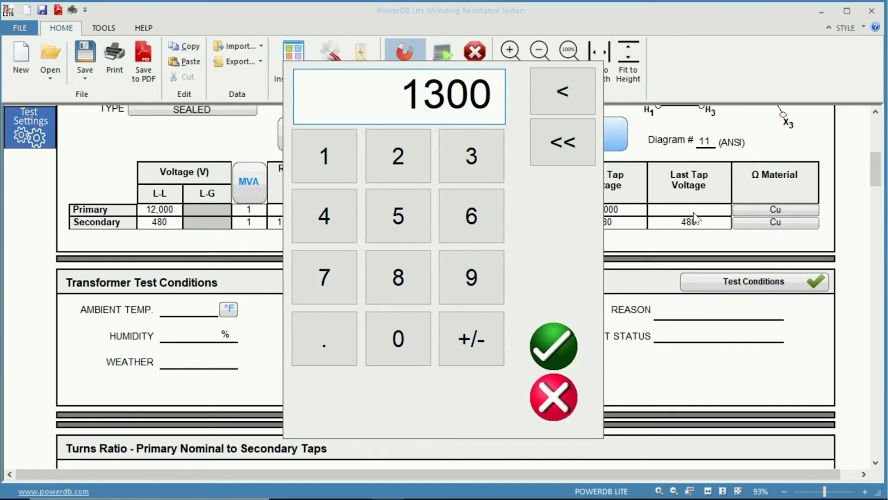
text(0)
click(556, 347)
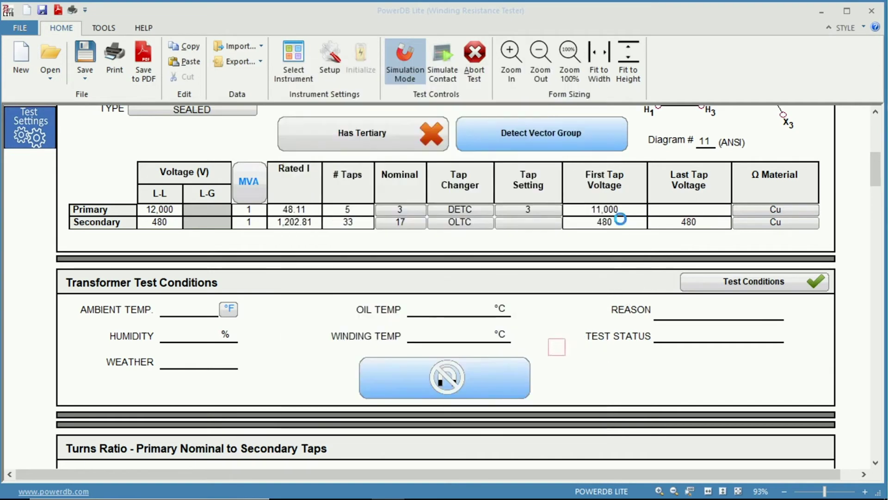
- Set the secondary tap voltages from 200 V first to 600 V last
click(606, 222)
text(2)
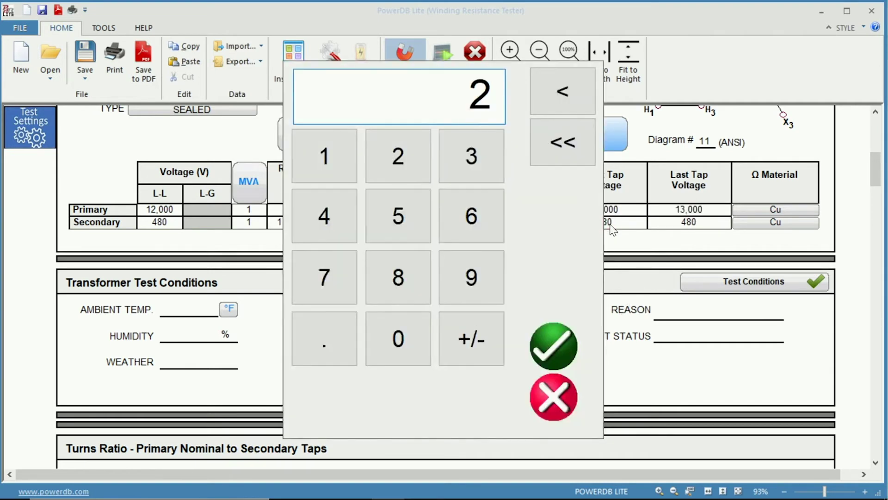
text(,00)
click(554, 348)
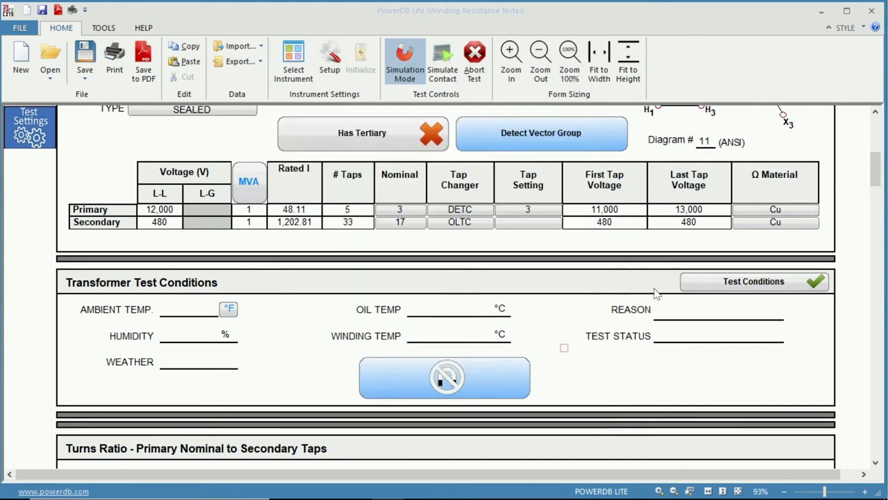
click(688, 222)
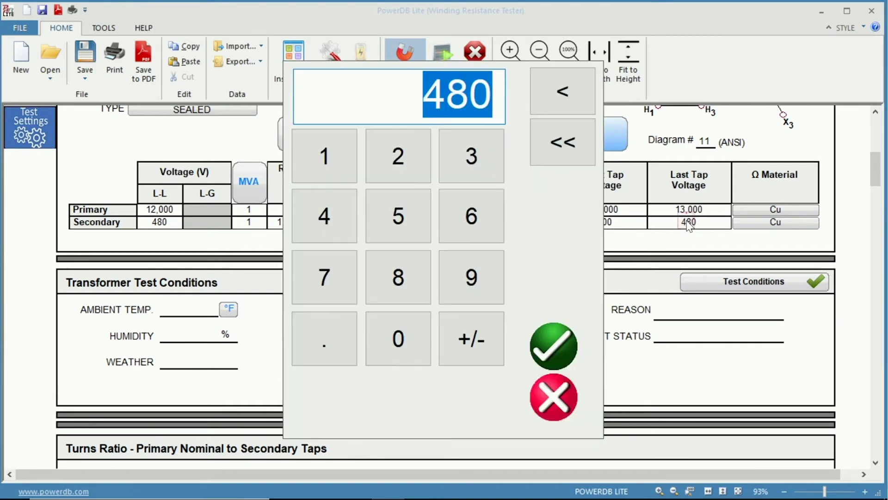
text(600)
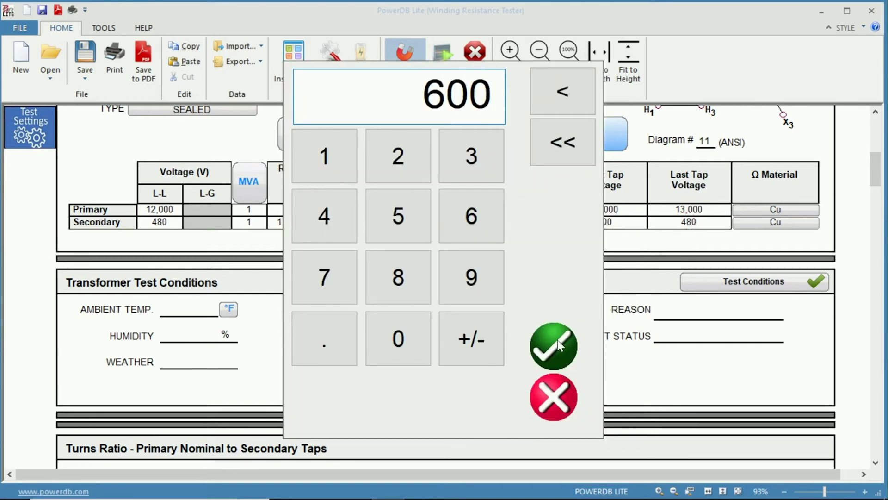
click(556, 343)
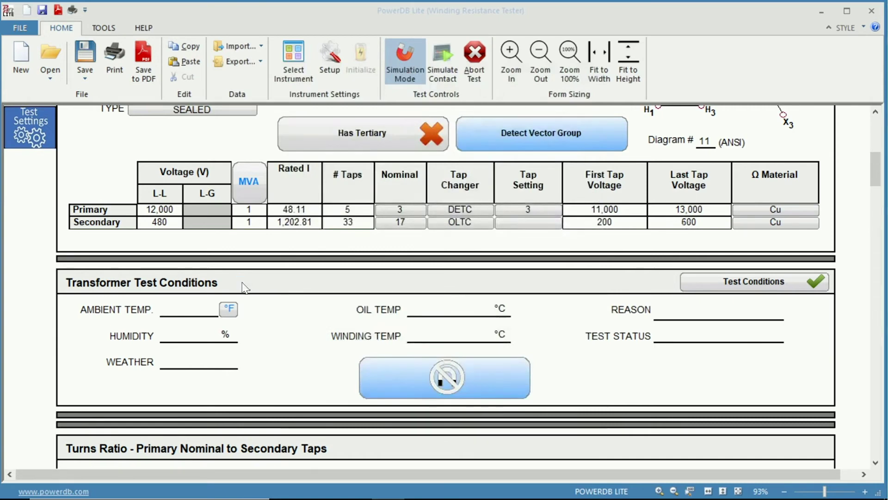
scroll(245, 287, down, 6)
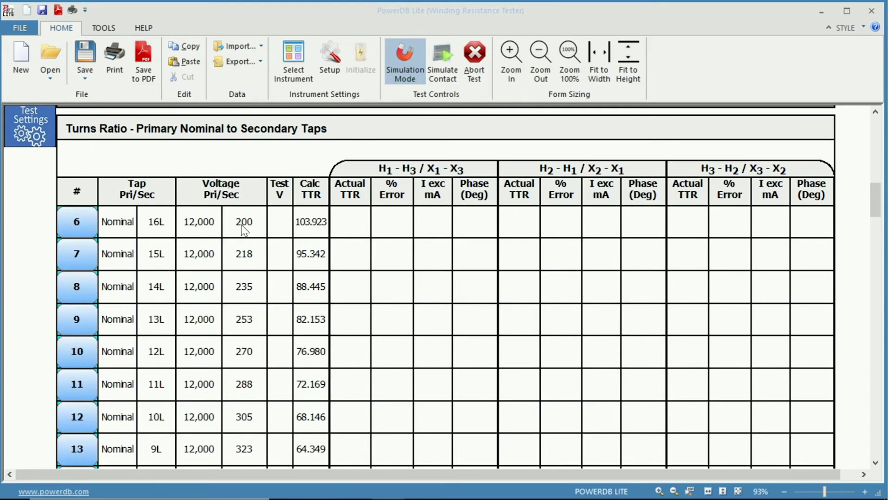
scroll(244, 229, down, 10)
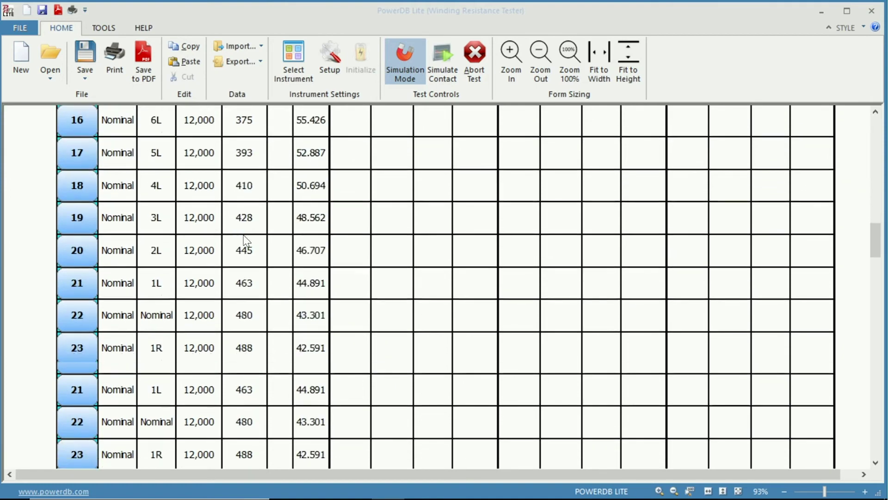
scroll(244, 233, down, 10)
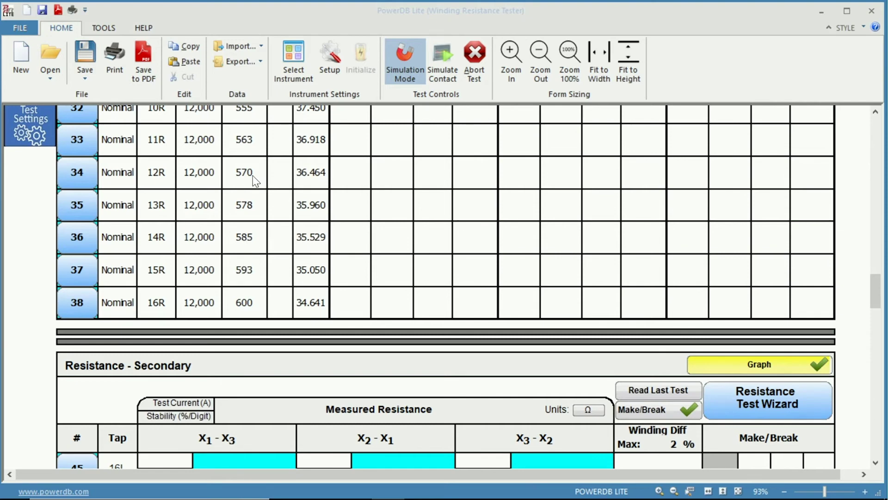
scroll(470, 185, up, 20)
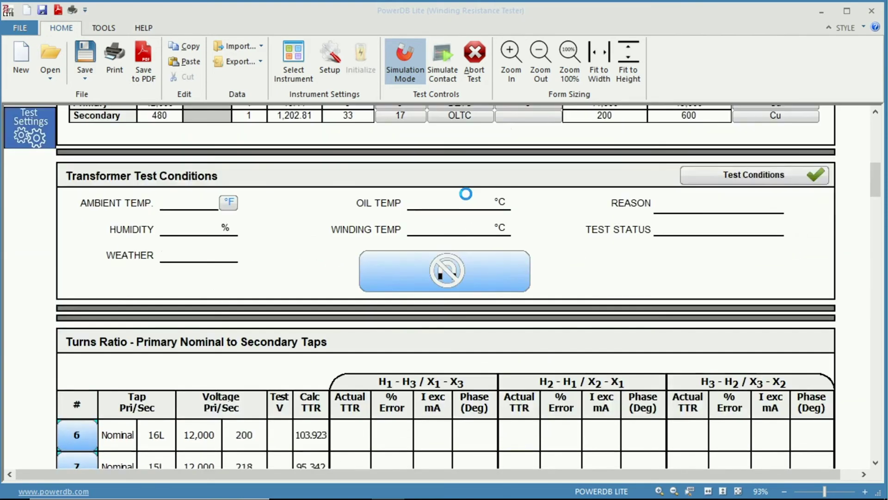
scroll(467, 199, down, 3)
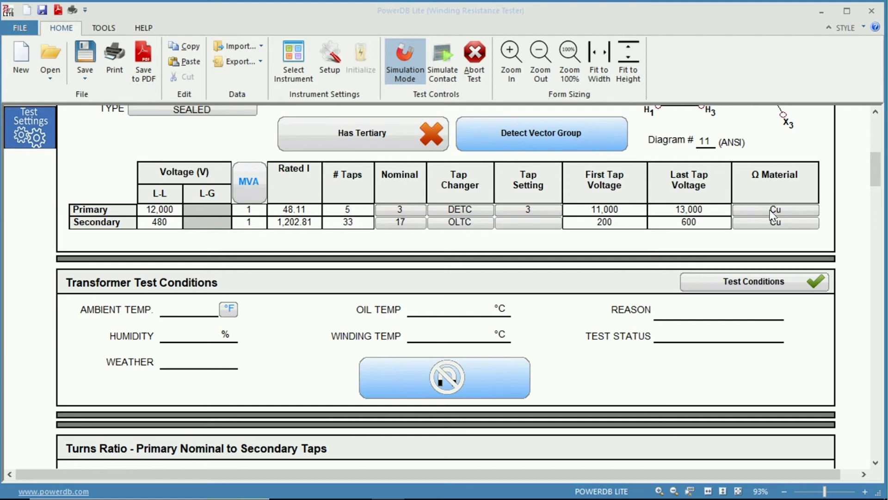
click(771, 214)
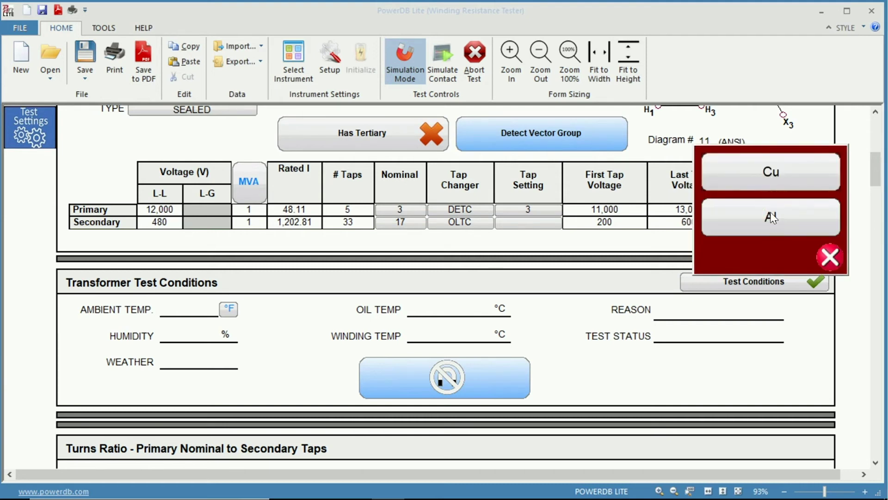
click(771, 218)
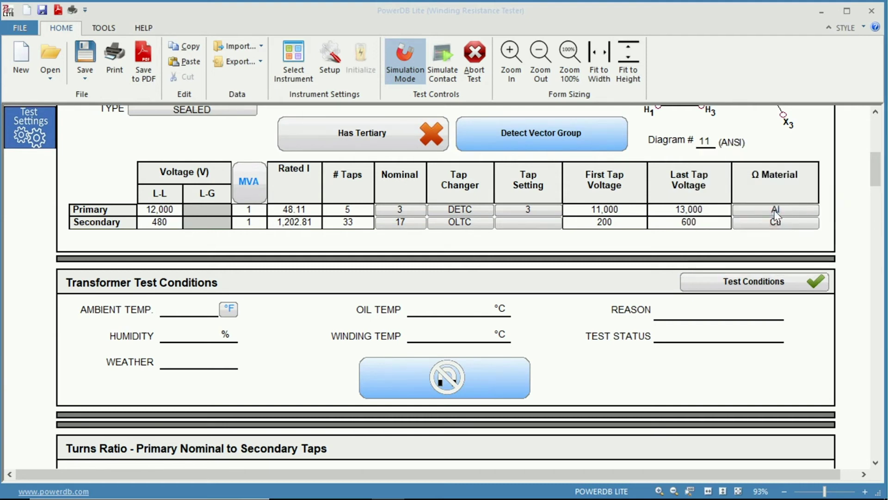
click(775, 208)
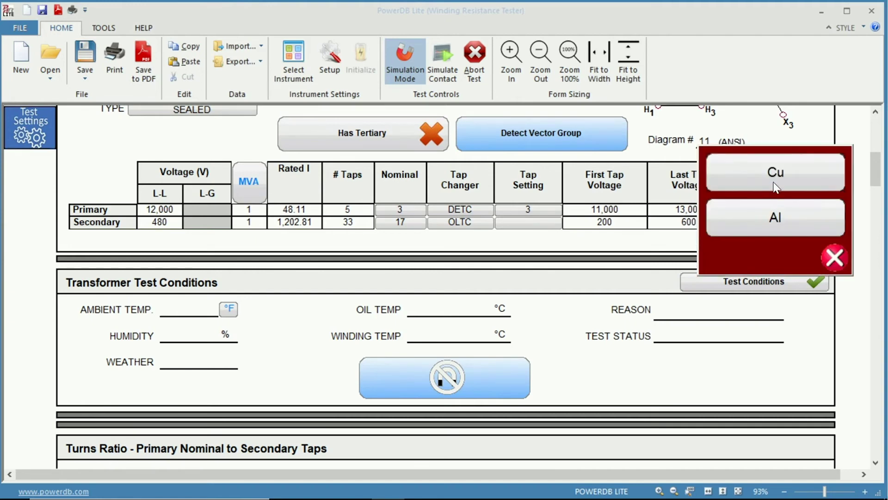
click(772, 202)
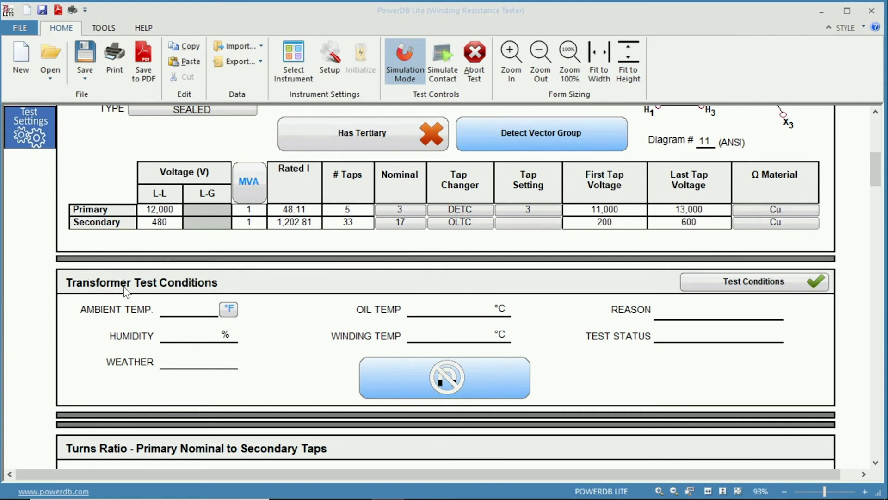
click(228, 311)
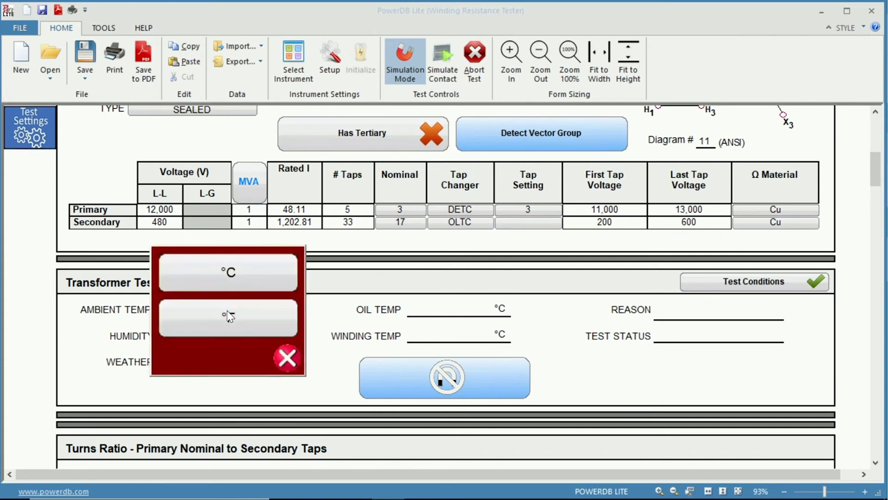
click(286, 357)
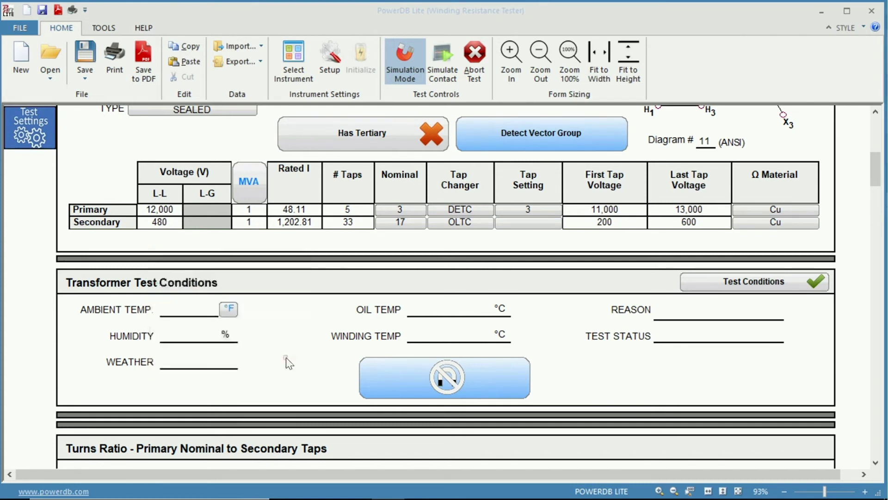
click(191, 343)
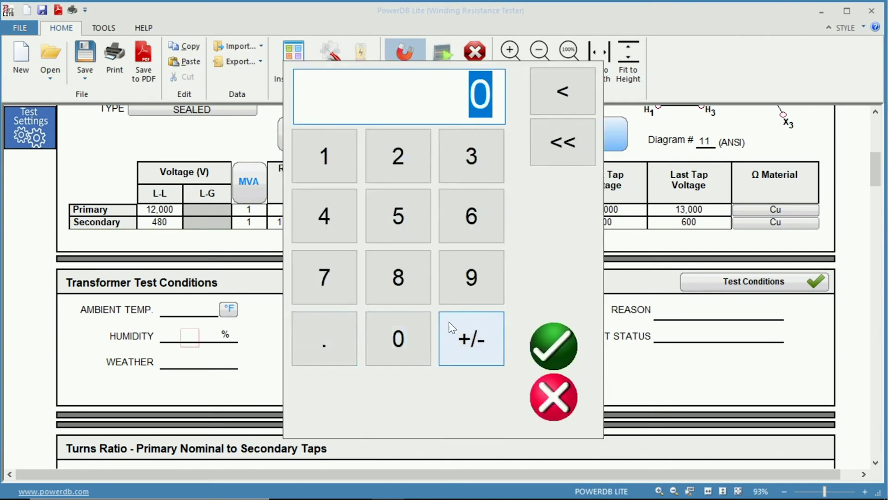
click(554, 401)
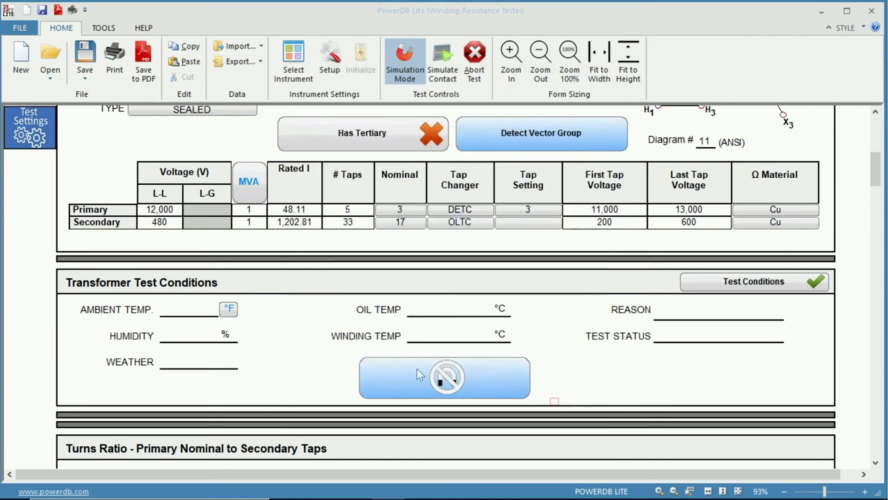
click(197, 364)
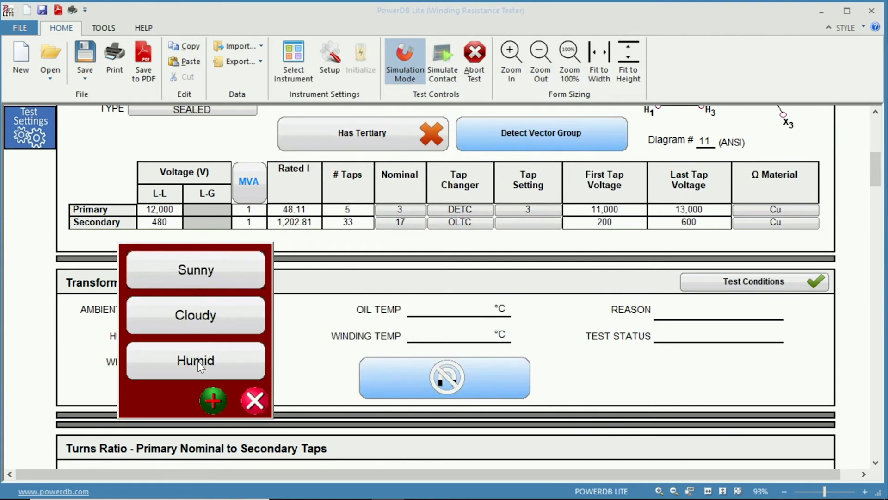
click(212, 399)
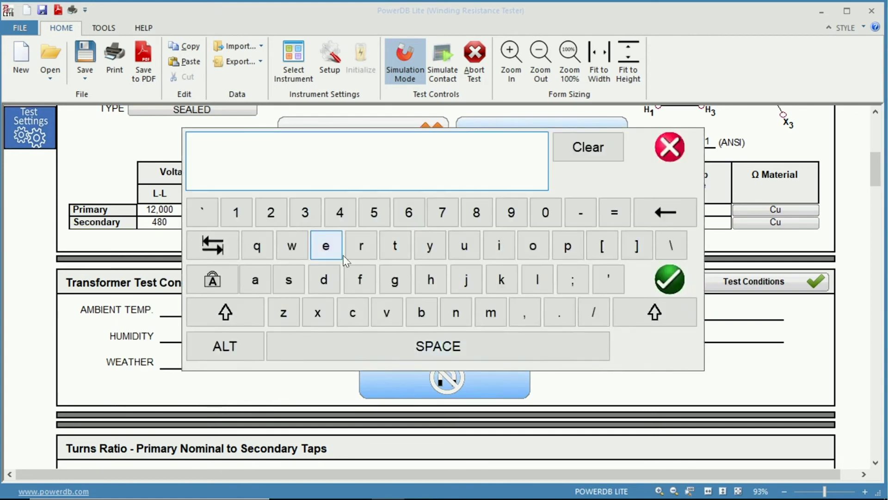
click(670, 147)
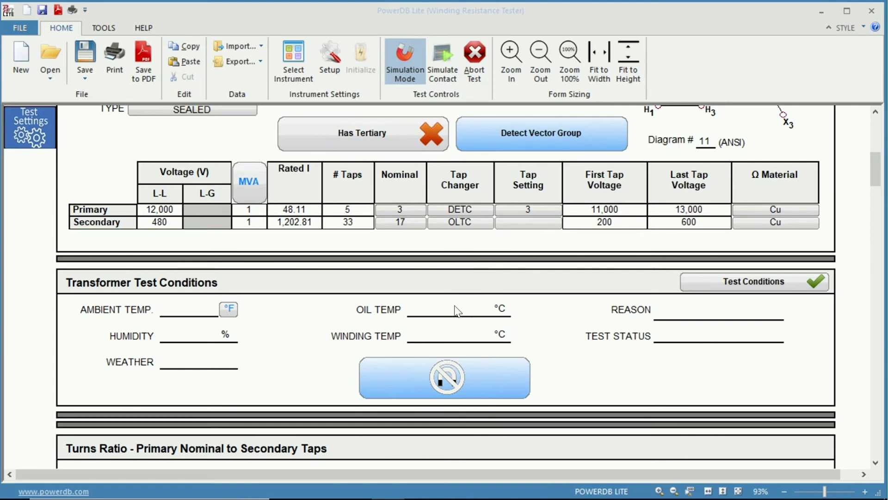
click(454, 308)
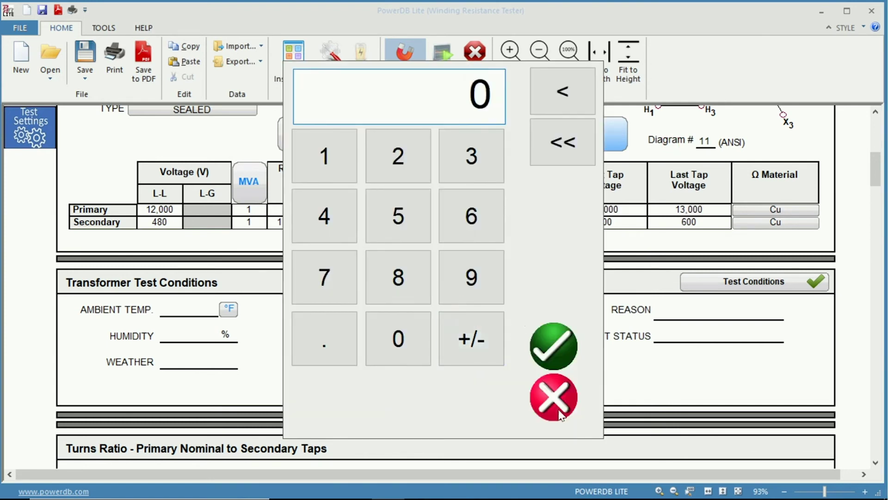
click(552, 396)
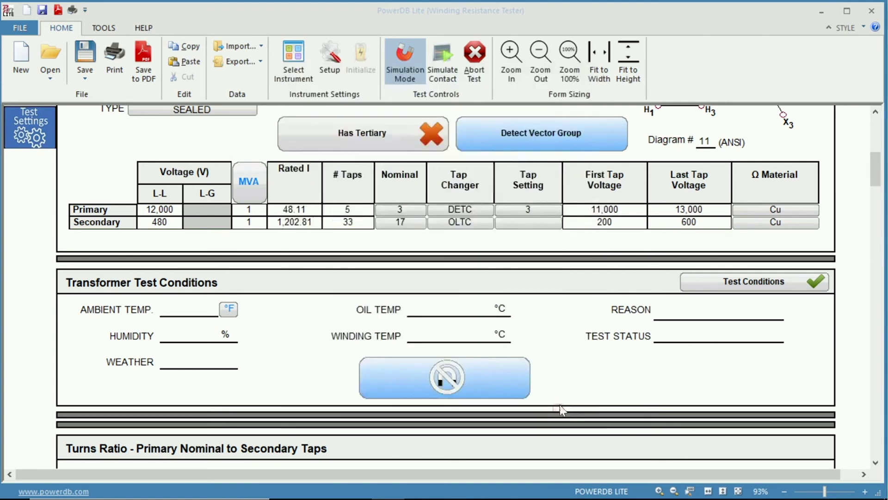
- Leave the test reason blank and view the test status options without choosing one
click(712, 317)
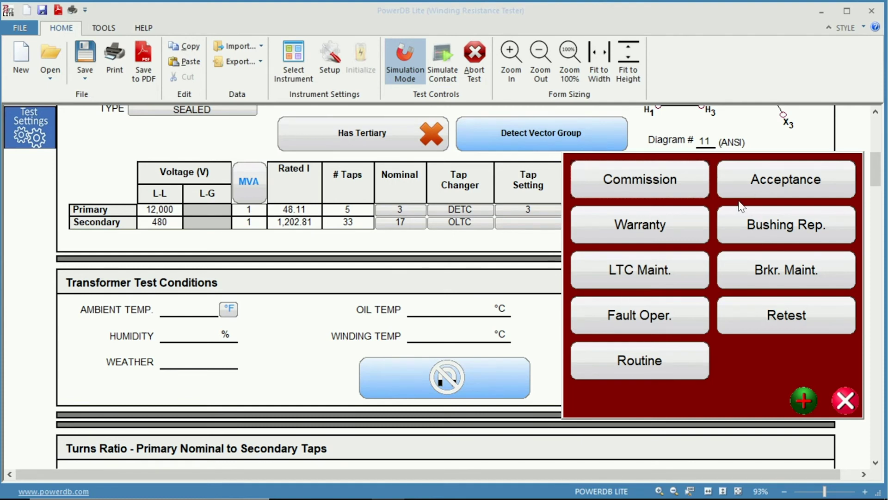
click(803, 397)
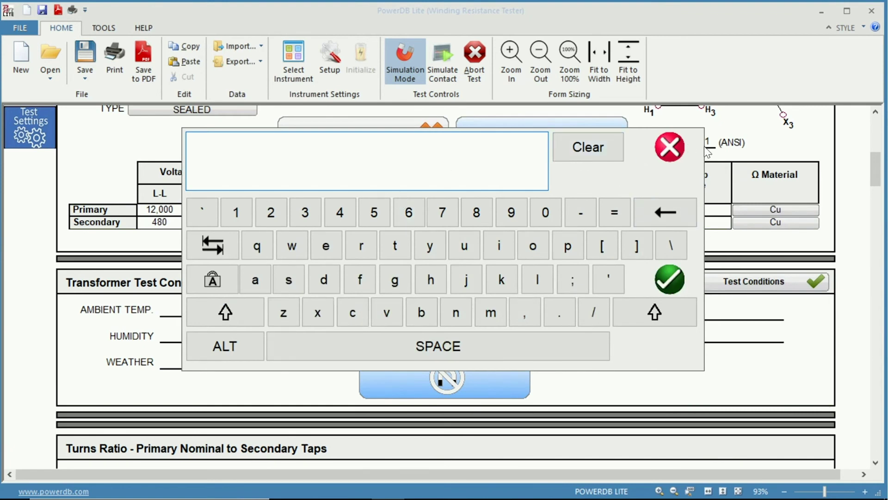
click(671, 280)
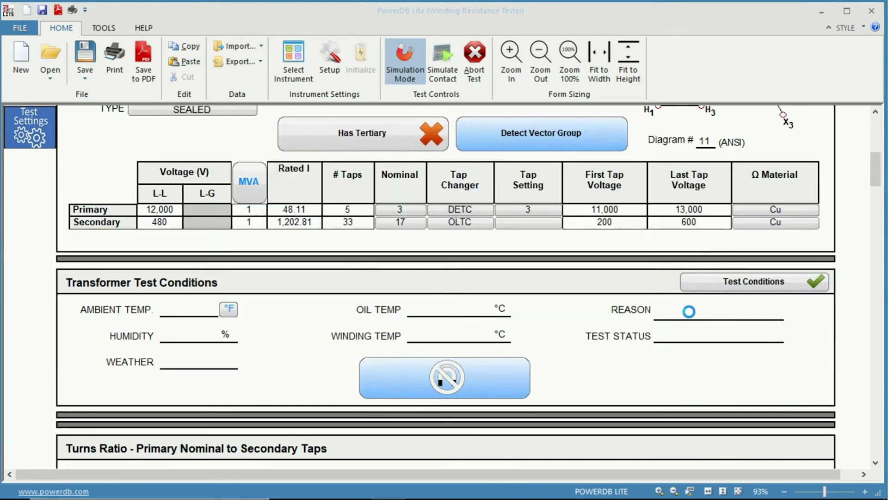
click(703, 342)
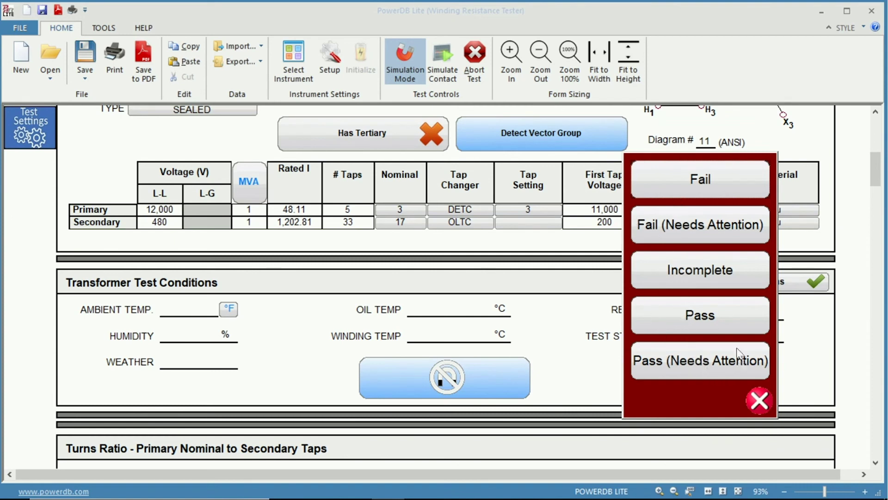
click(759, 401)
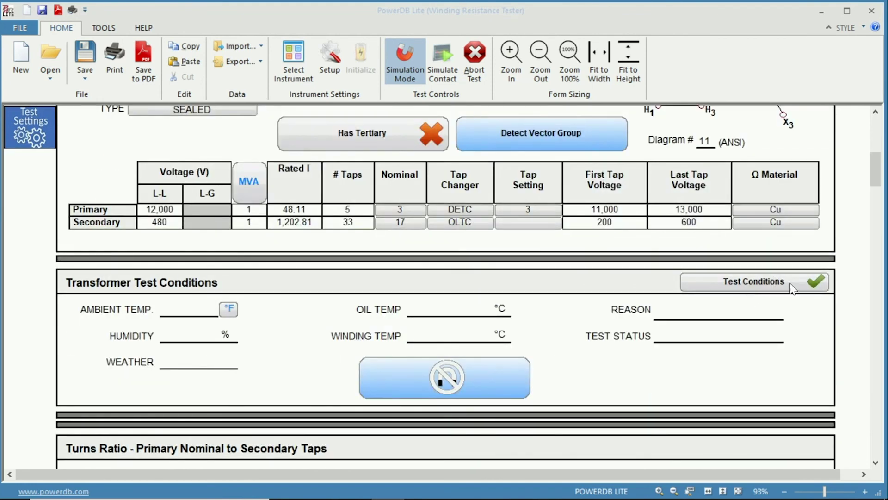
- Toggle off the Transformer Test Conditions section so the form area goes blank
click(813, 284)
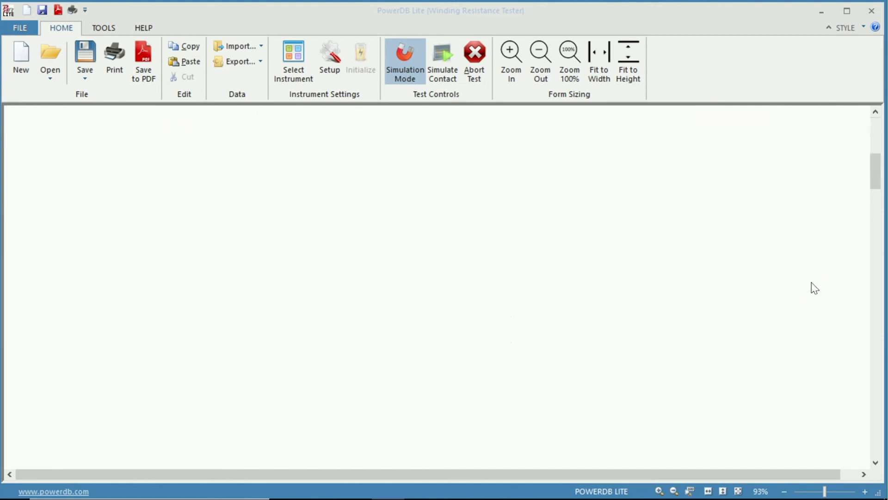
- Toggle the Transformer Test Conditions section back on and check its blank fields above the turns-ratio table
scroll(781, 301, up, 2)
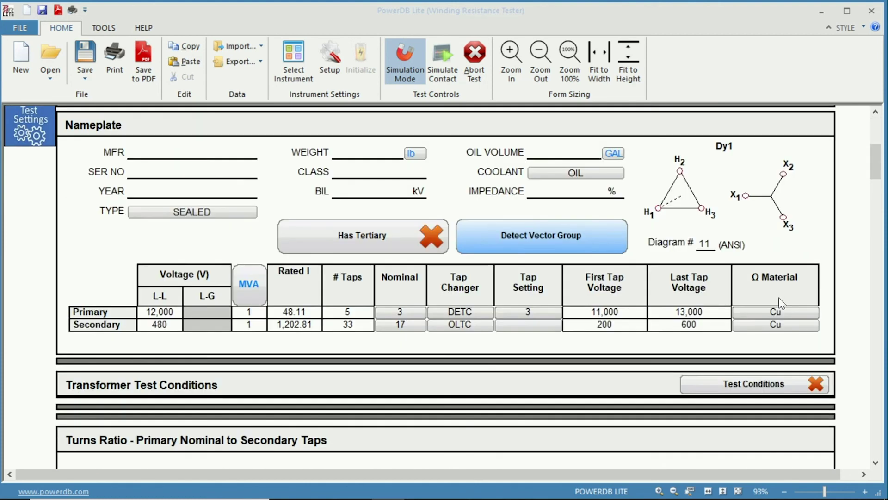
click(786, 387)
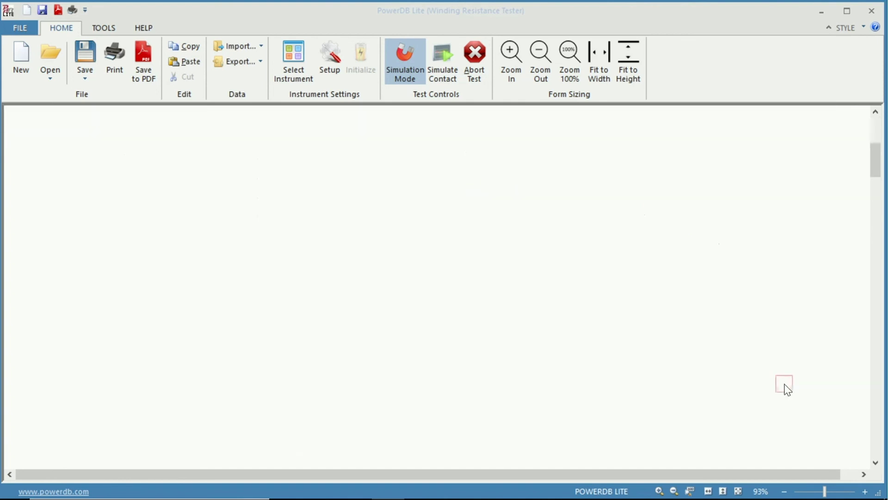
scroll(481, 300, down, 5)
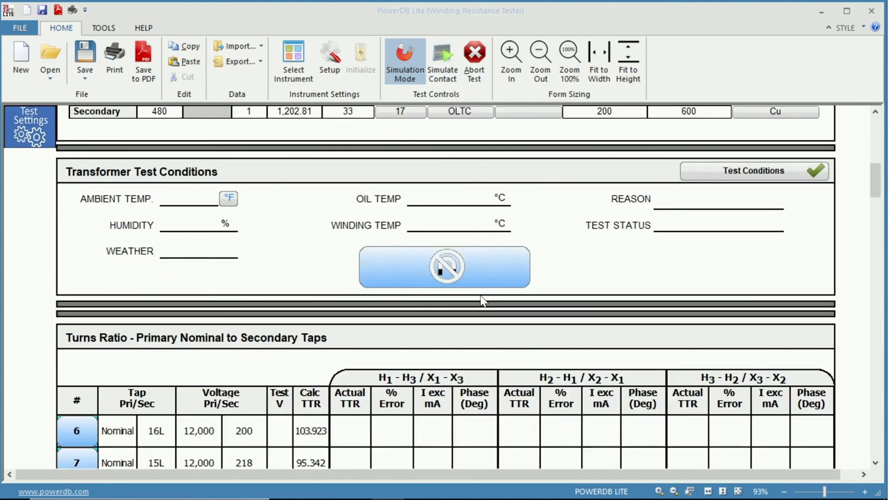